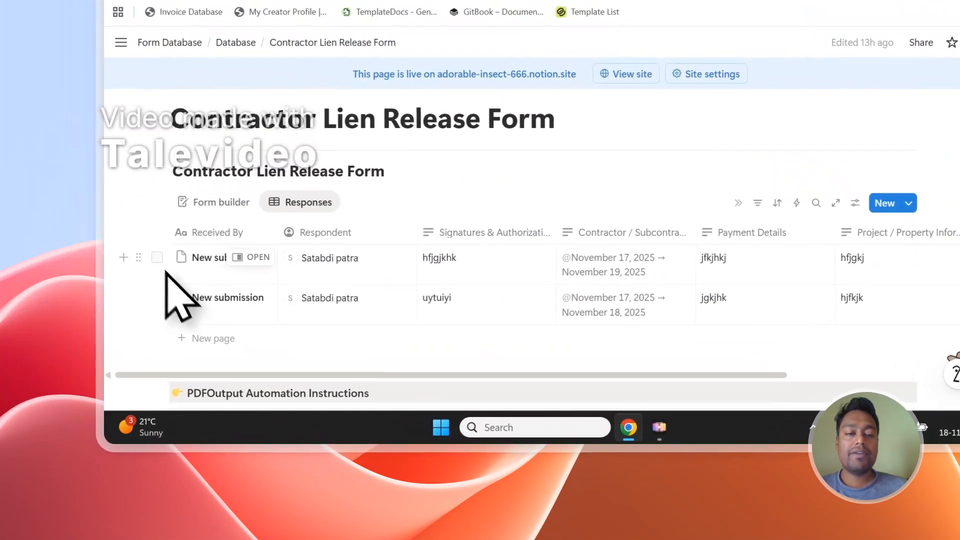
Step: Review the two submissions in the Contractor Lien Release Form responses and the matching public form, leaving no rows selected
left_click(119, 241)
left_click(119, 281)
left_click(207, 90)
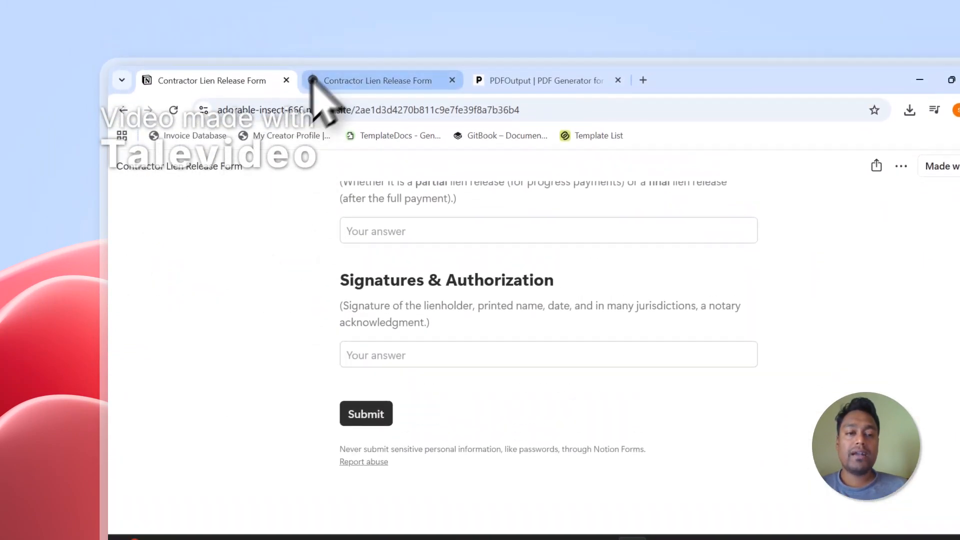
left_click(315, 81)
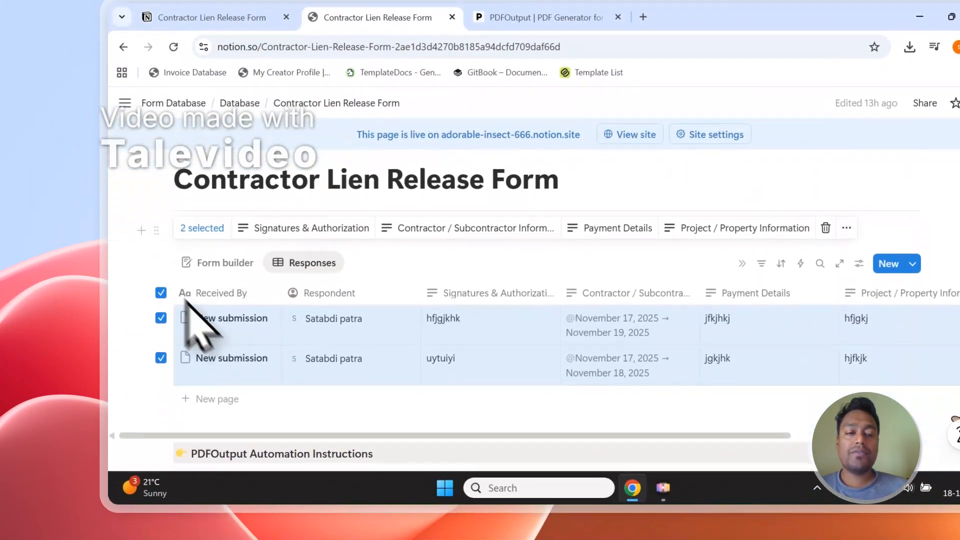
left_click(161, 282)
Step: Switch to the PDFOutput site and sign in with the existing Google account, approving the sign-in request
left_click(539, 7)
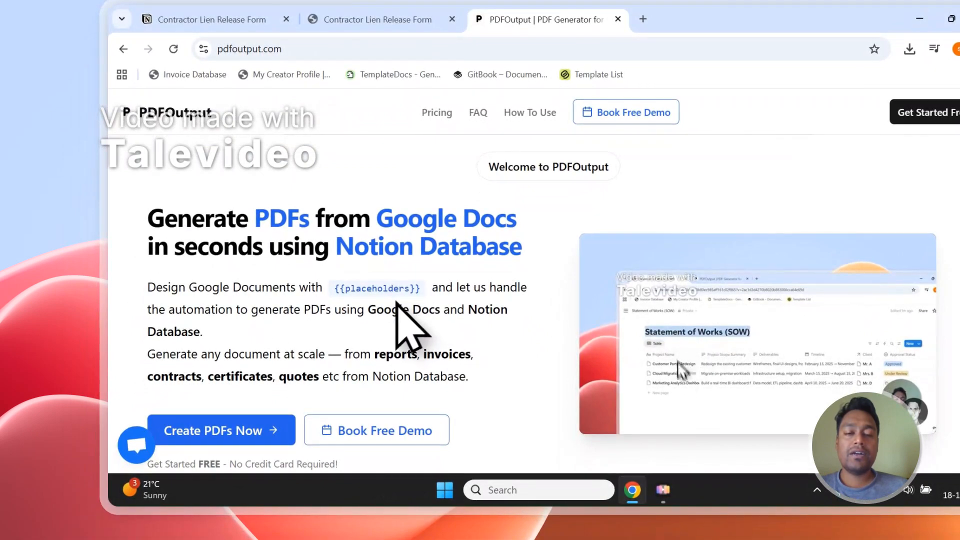
scroll(396, 302, "down", 1)
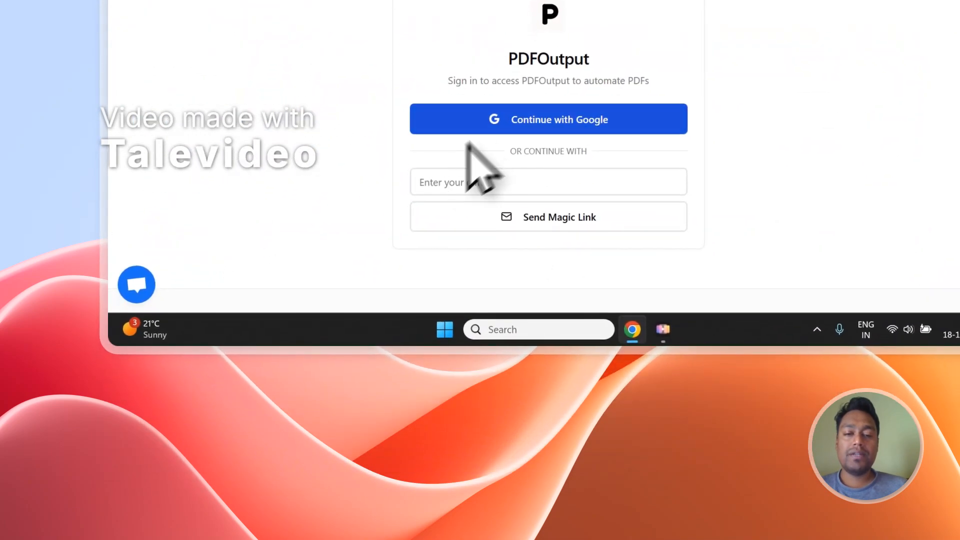
left_click(527, 129)
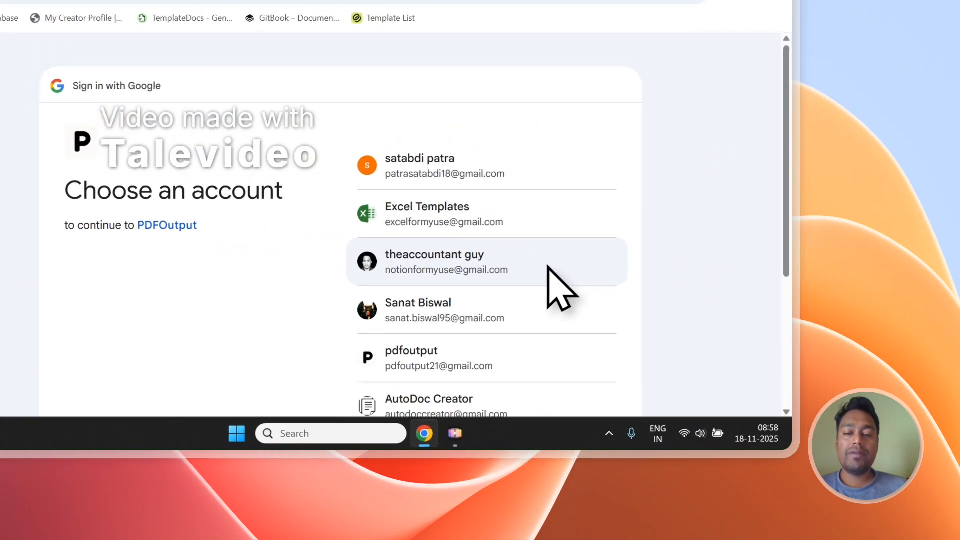
left_click(548, 267)
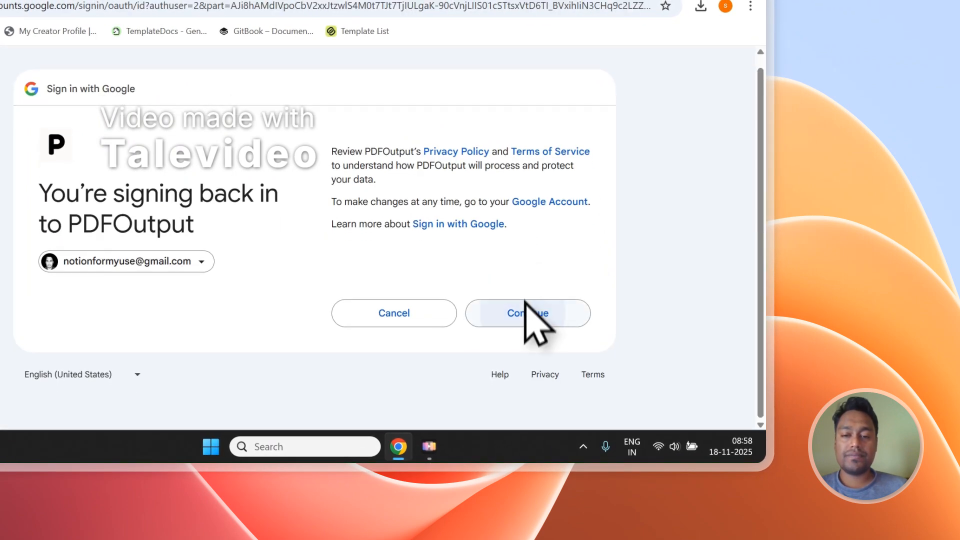
left_click(525, 311)
left_click(508, 420)
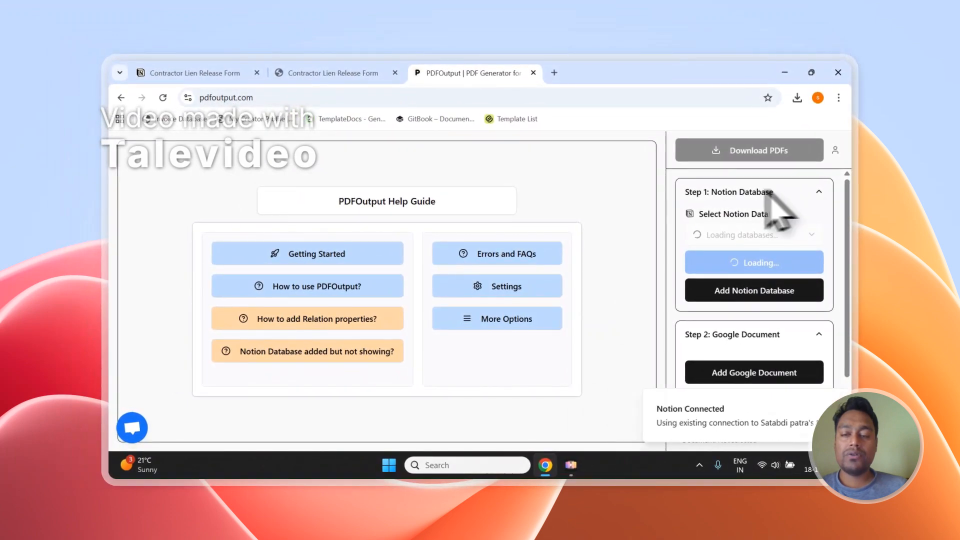
Step: Examine the Contractor Lien Release Form database in Notion and the setup sections for database, document and mapping in PDFOutput
left_click(328, 73)
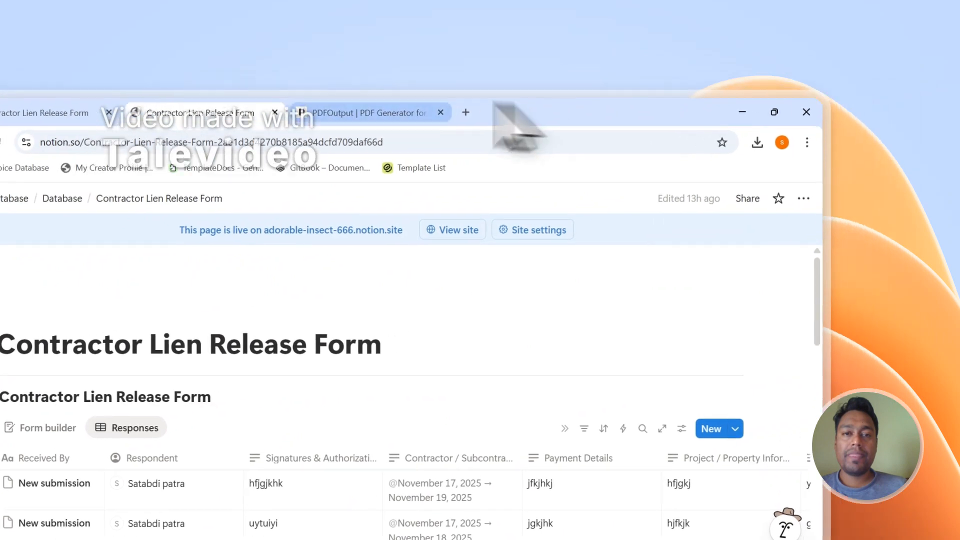
left_click(537, 82)
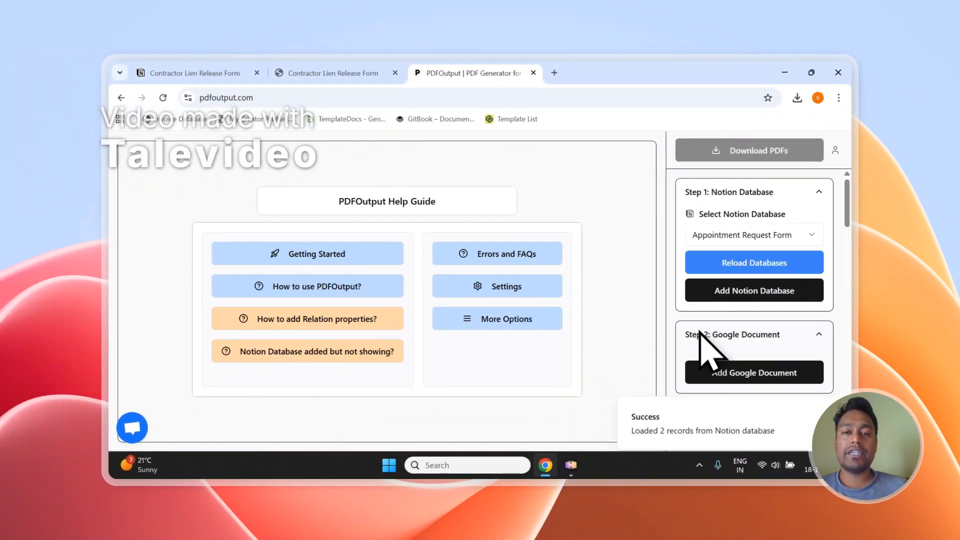
scroll(751, 325, "down", 8)
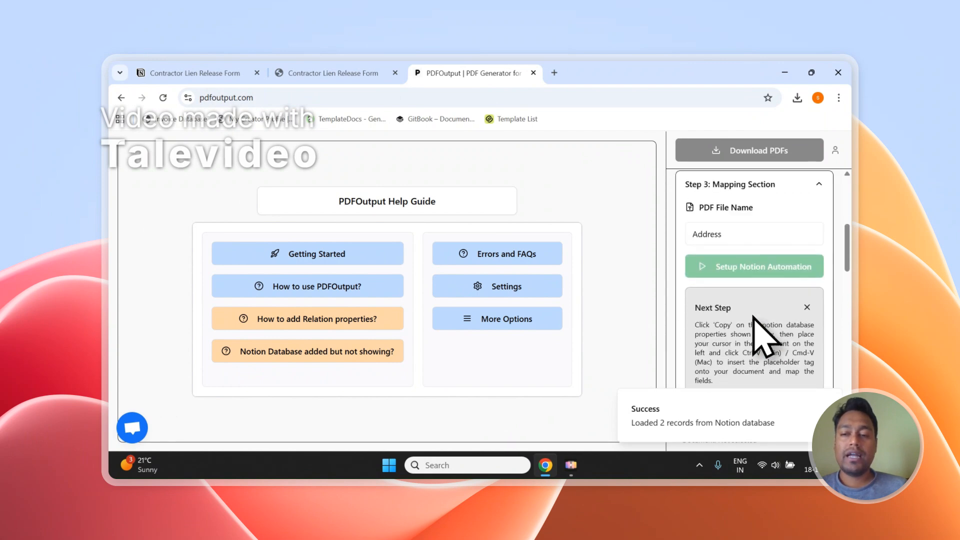
scroll(788, 315, "down", 1)
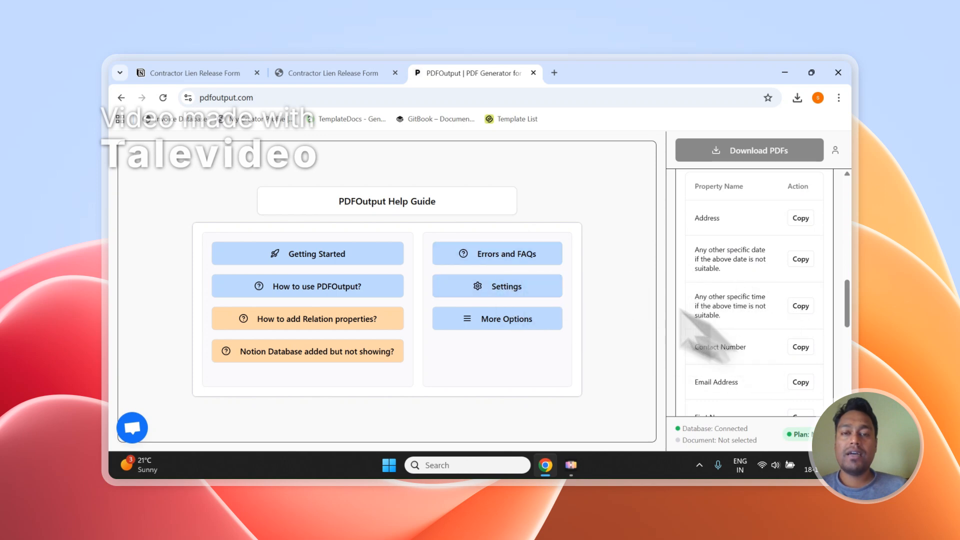
scroll(761, 259, "up", 10)
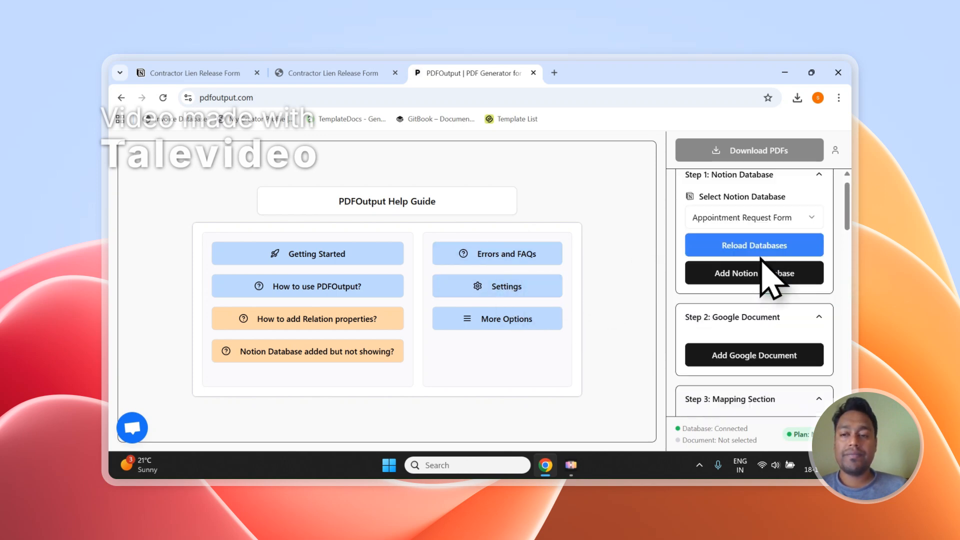
Step: Start adding a Notion database in PDFOutput and copy the page title "Contractor Lien Release Form" from Notion
left_click(758, 290)
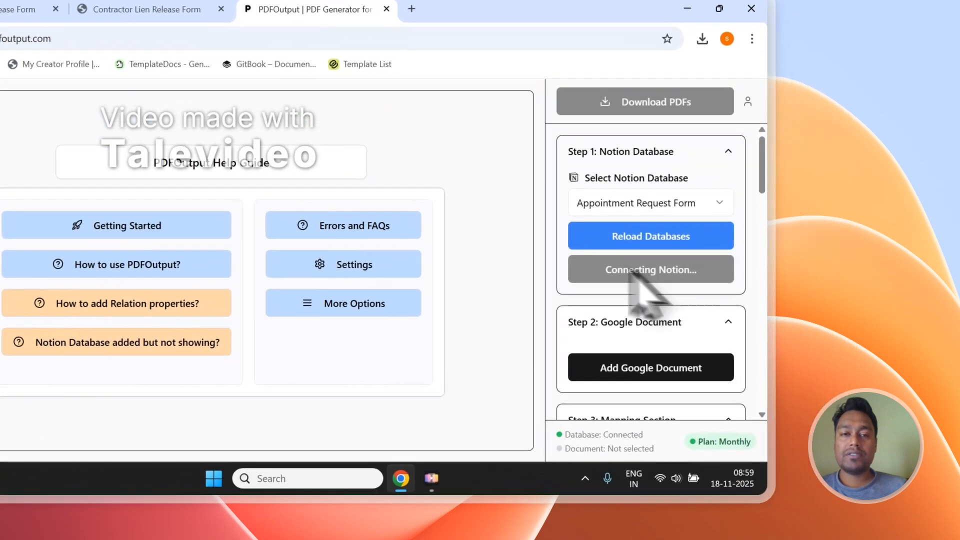
left_click(357, 73)
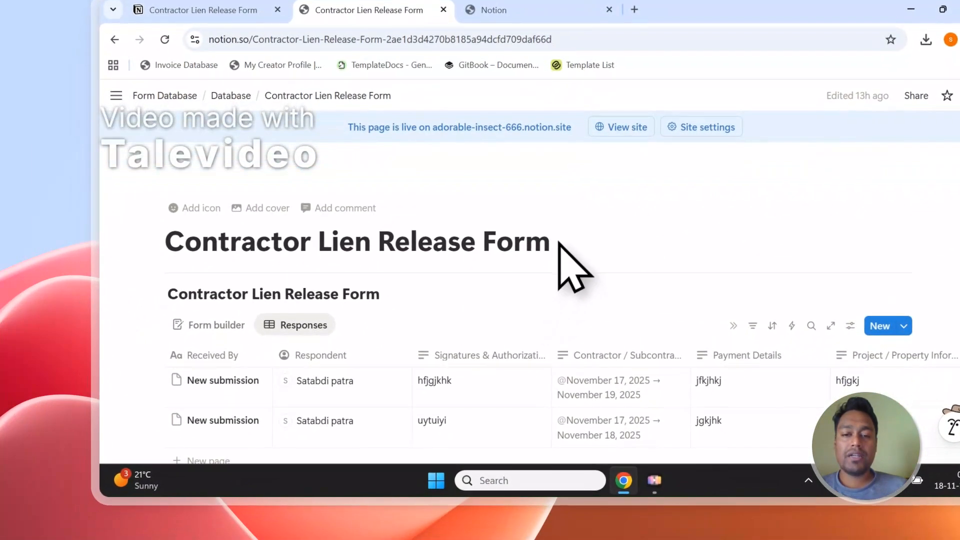
left_click_drag(530, 329, 168, 325)
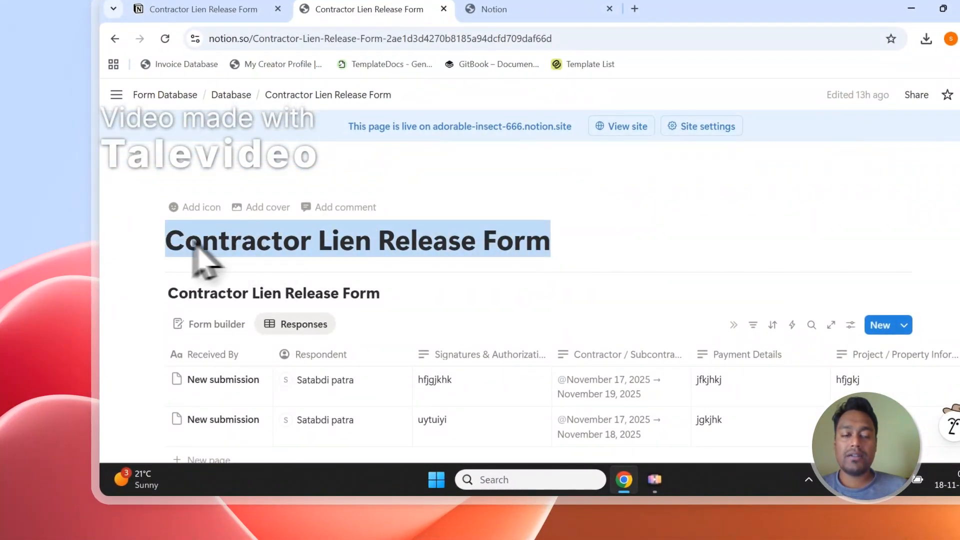
right_click(312, 245)
left_click(345, 196)
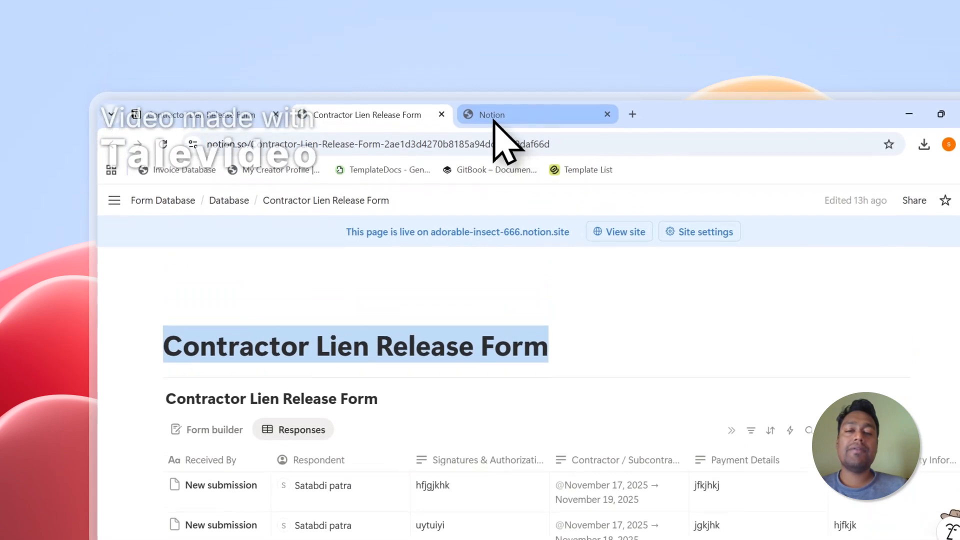
Step: In the Notion connection request, search for the copied title and add the Contractor Lien Release Form page under Form Database / Database
left_click(487, 9)
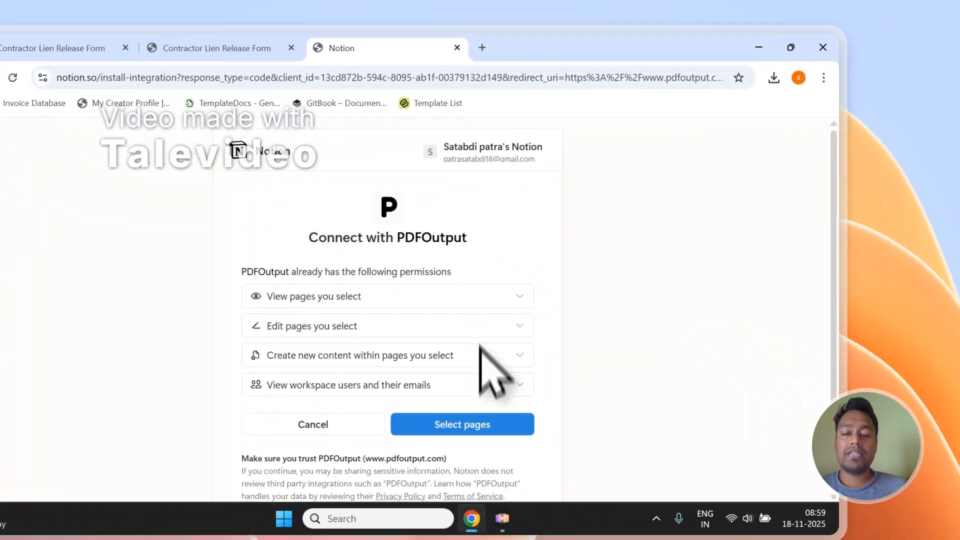
left_click(480, 422)
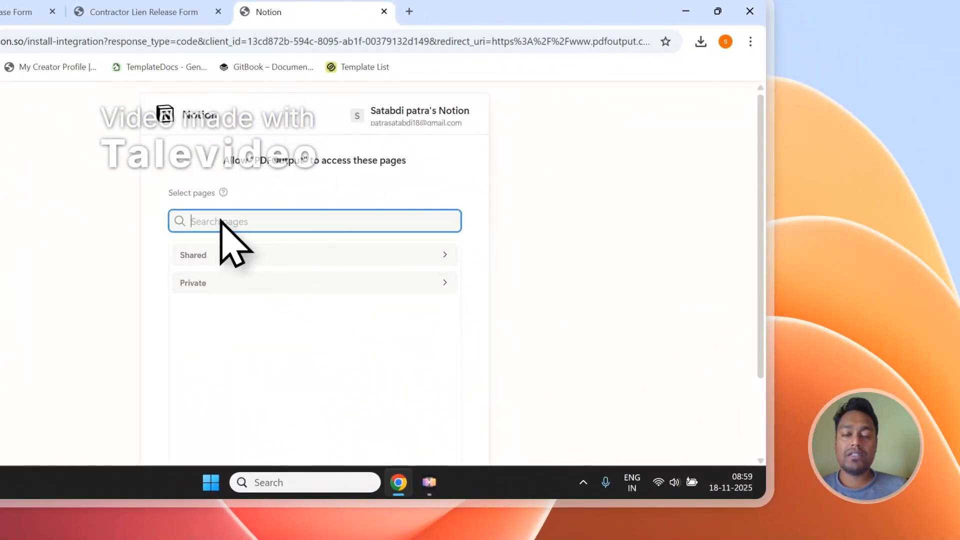
right_click(218, 221)
left_click(245, 306)
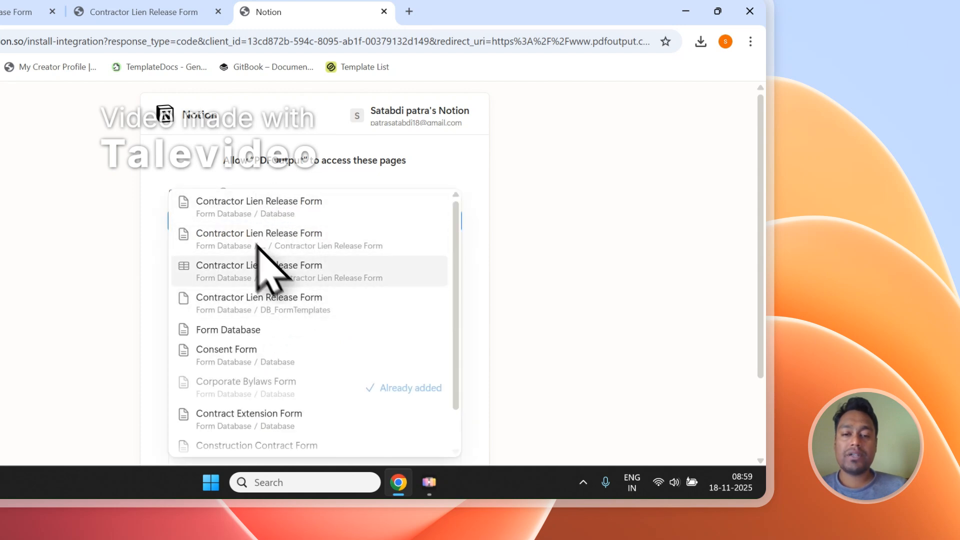
left_click(315, 206)
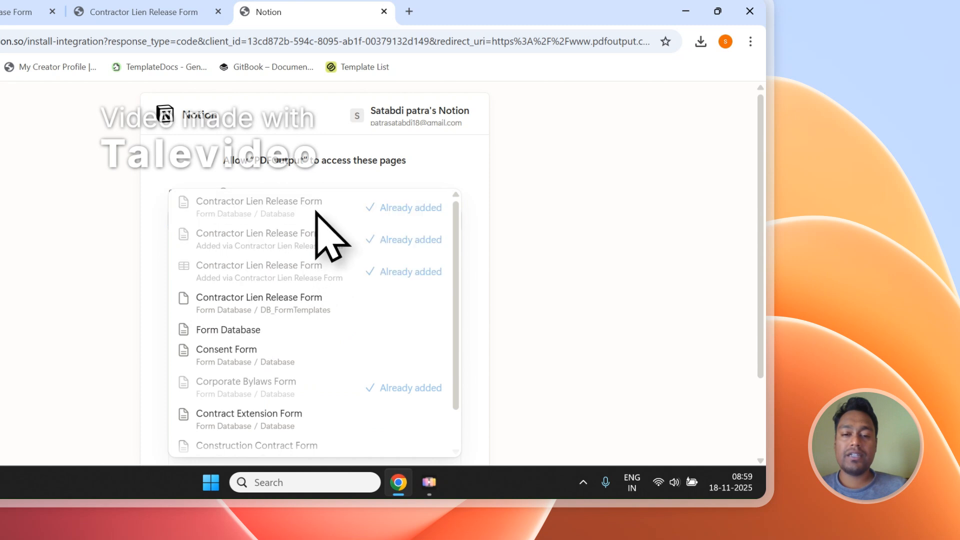
left_click(480, 143)
Step: Examine the manually selected and top-level pages offered to PDFOutput and compare them with the Contractor Lien Release Form page in Notion
scroll(305, 195, "down", 2)
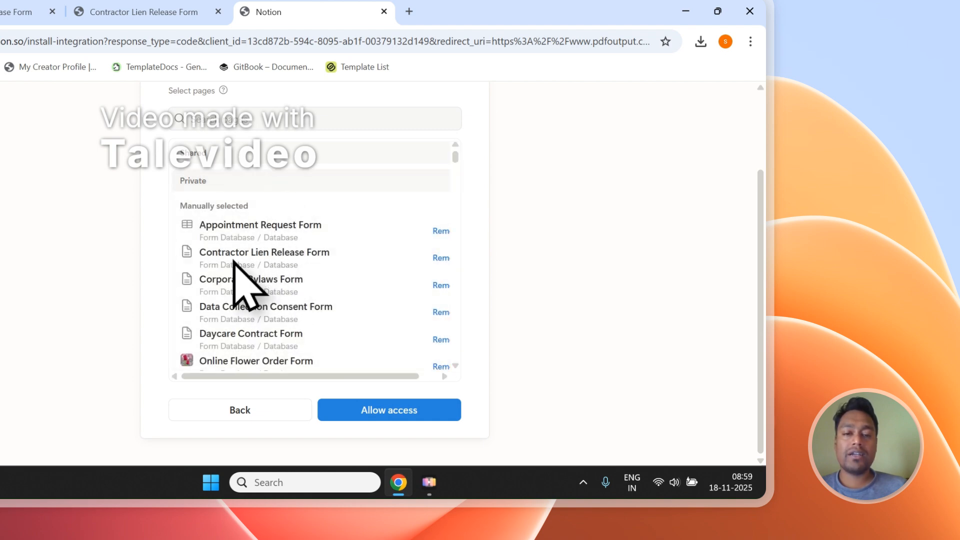
scroll(280, 275, "down", 3)
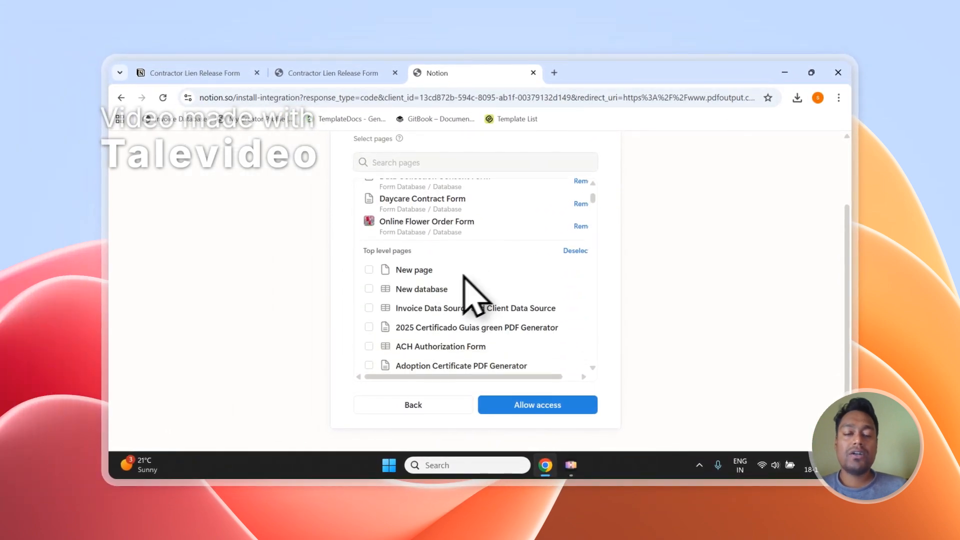
scroll(464, 280, "down", 1)
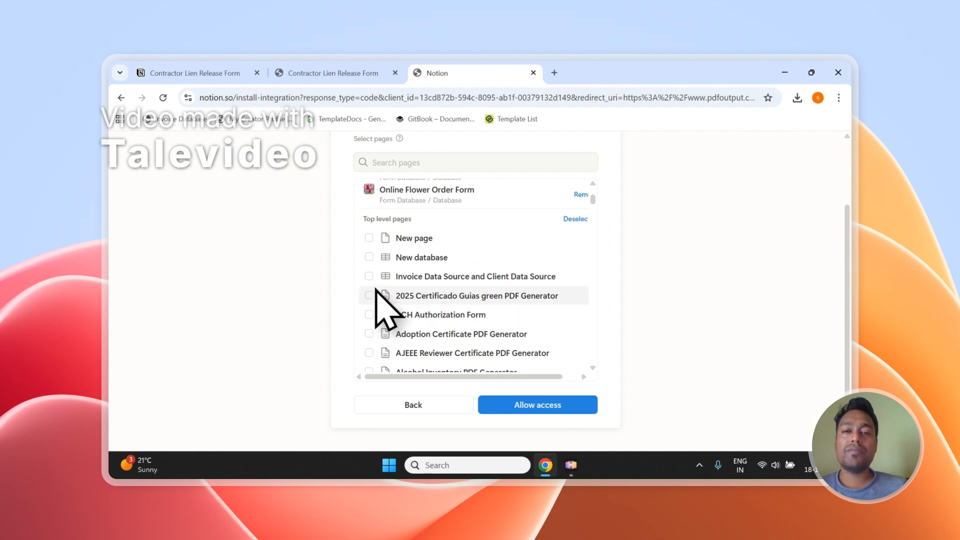
scroll(416, 280, "up", 10)
left_click(429, 289)
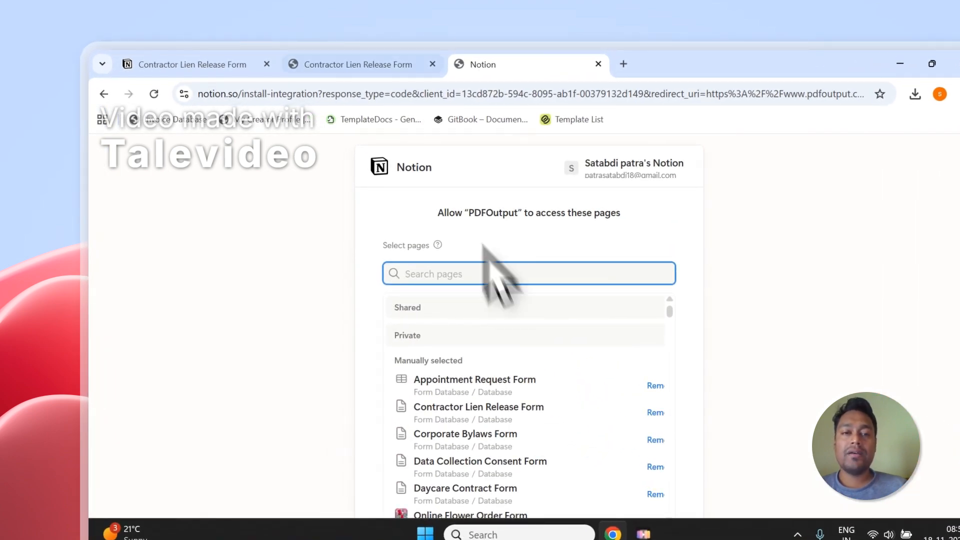
left_click(400, 64)
scroll(418, 322, "down", 3)
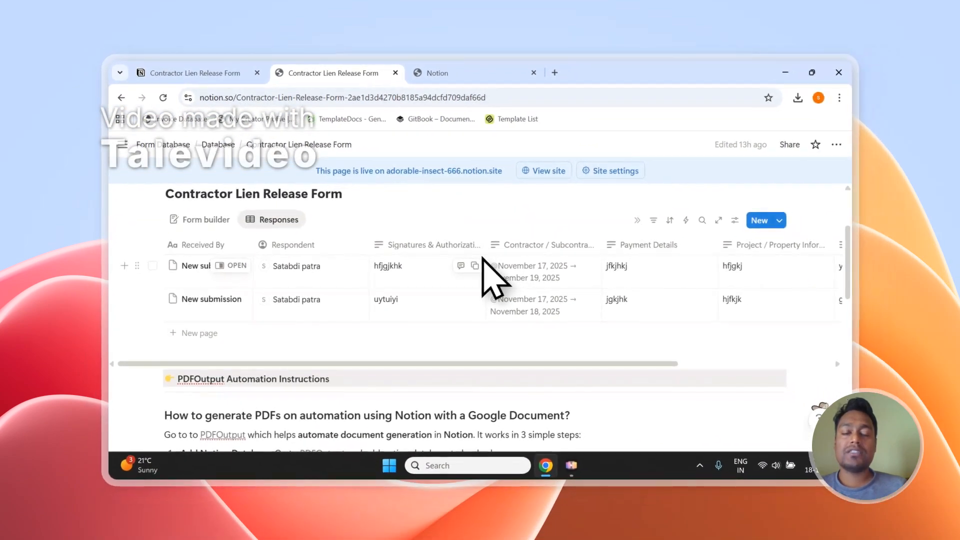
scroll(499, 250, "up", 1)
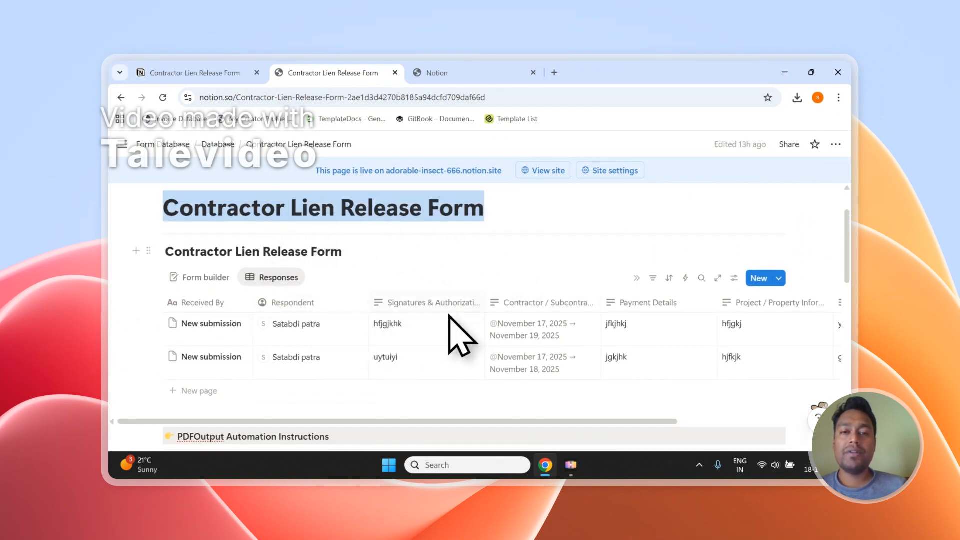
left_click(460, 73)
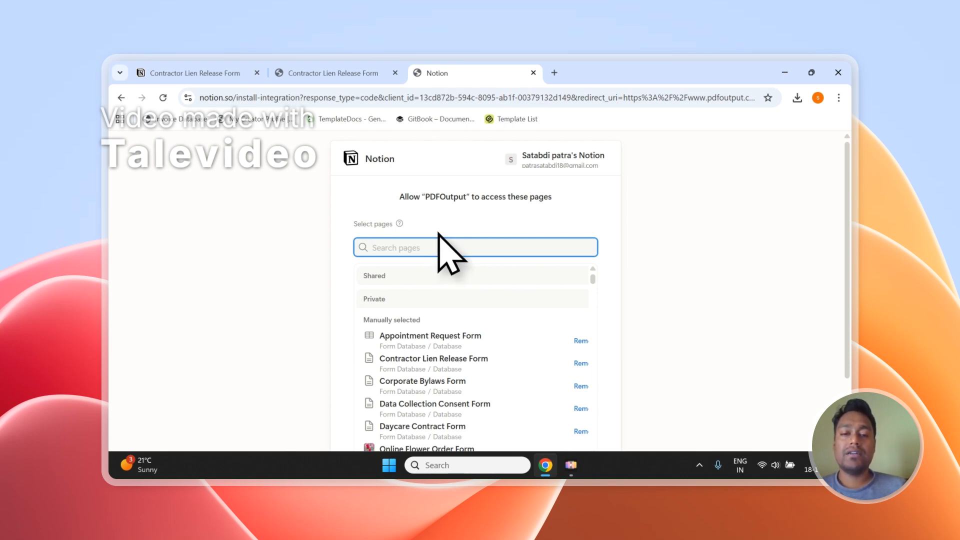
left_click(375, 73)
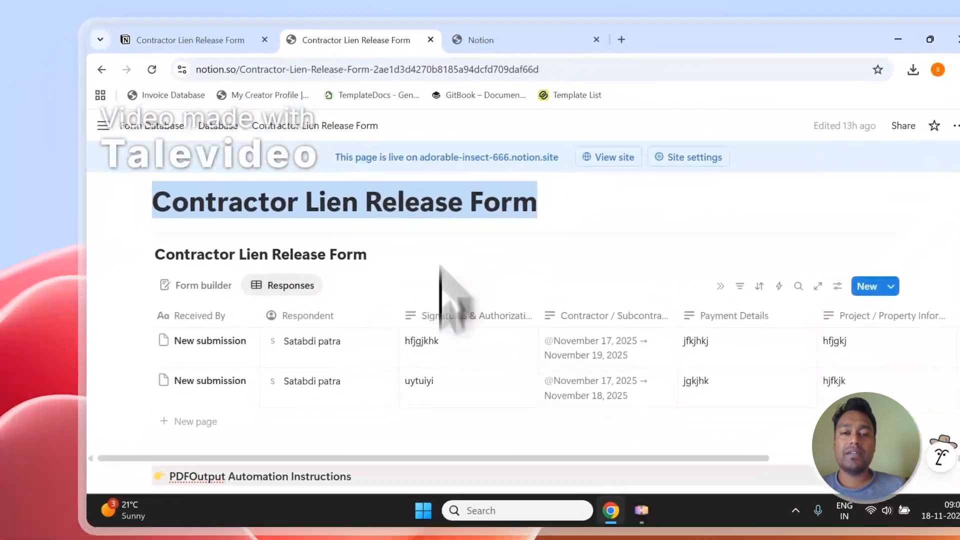
left_click(488, 27)
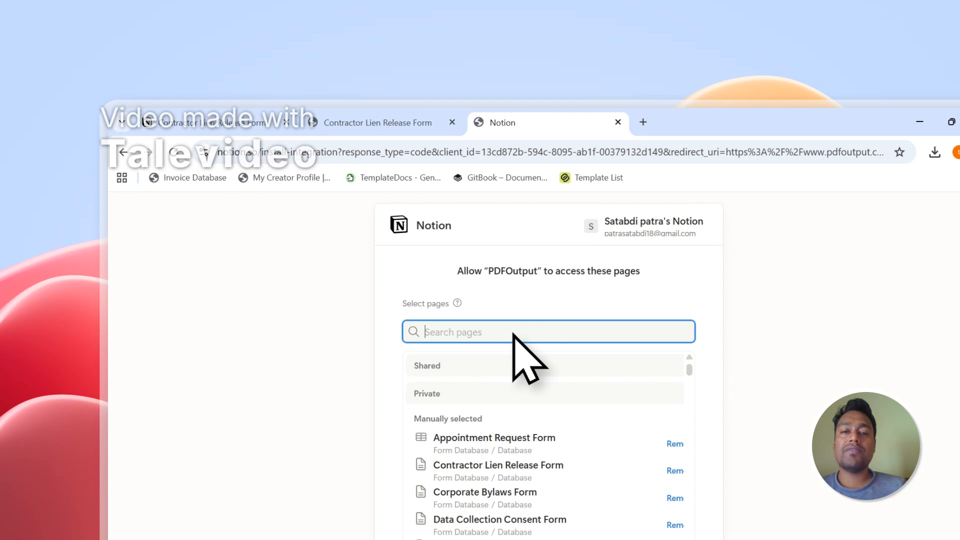
Step: Allow PDFOutput access to the selected Notion pages, return to its setup page and dismiss the connection notice
scroll(514, 334, "down", 2)
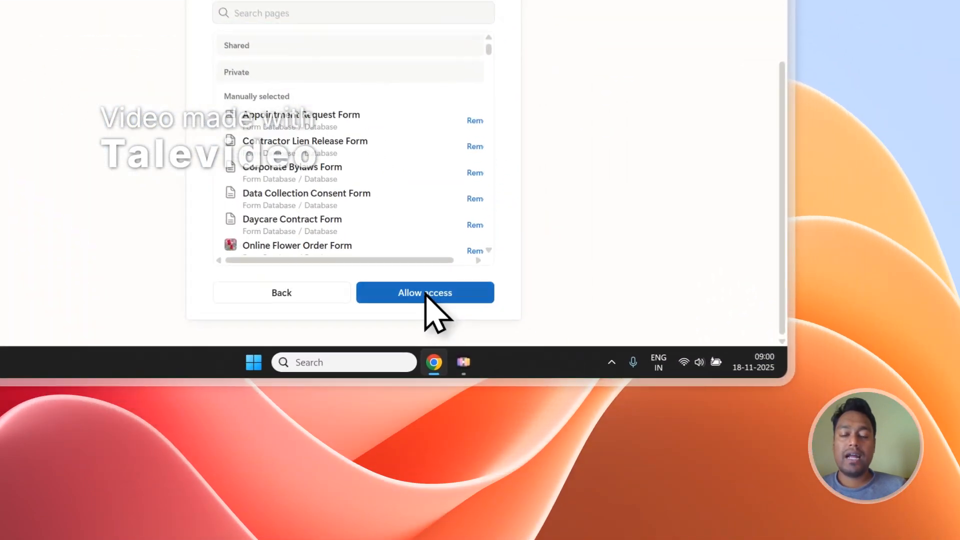
left_click(537, 405)
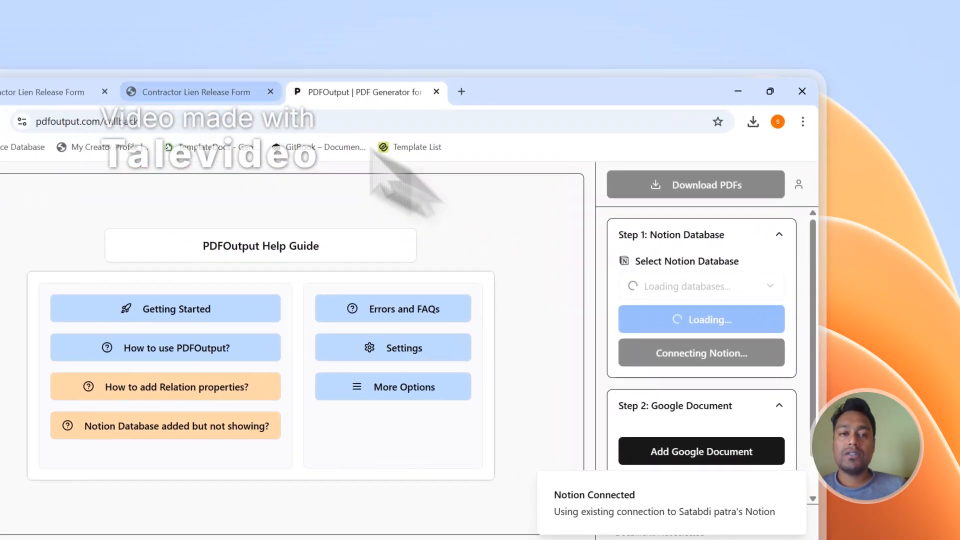
left_click(180, 92)
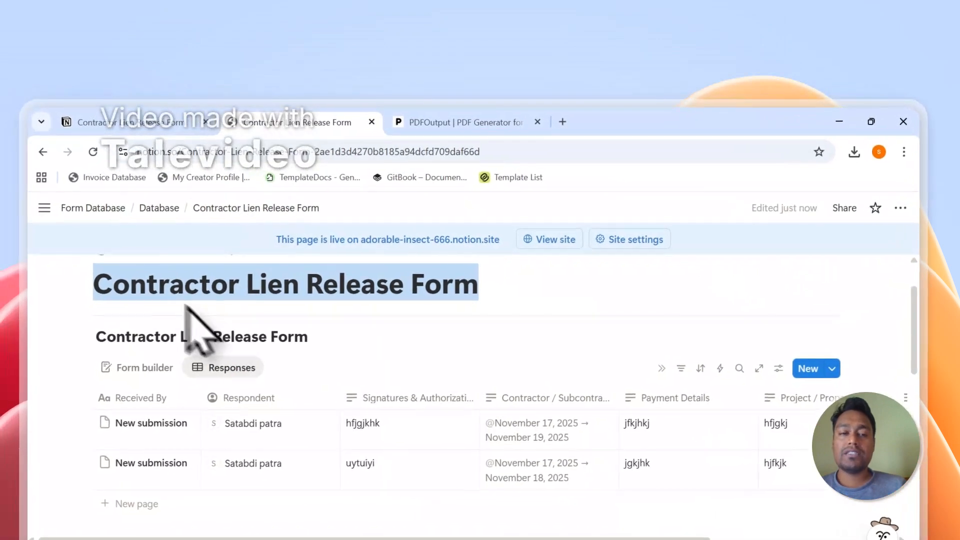
left_click(500, 124)
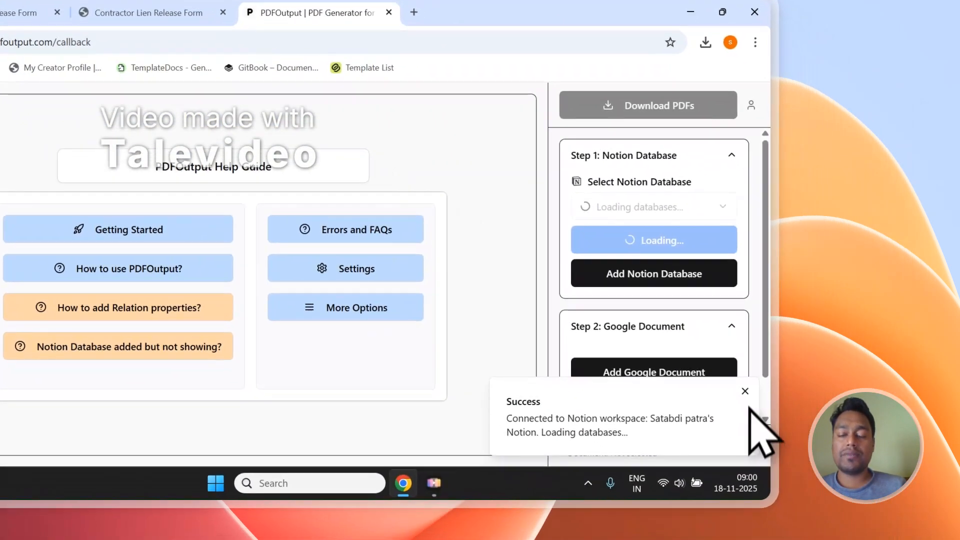
left_click(897, 502)
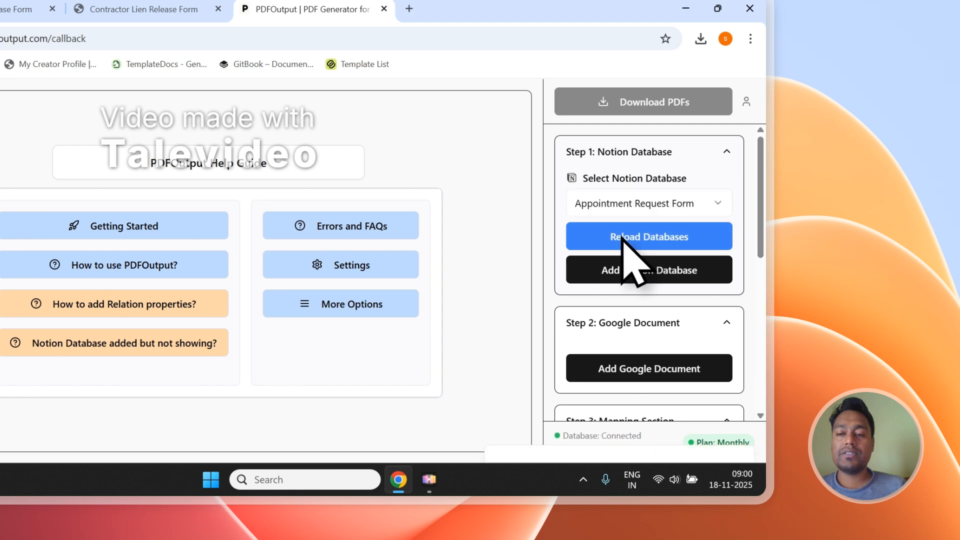
Step: Reload the Notion databases and look through the available choices for Contractor Lien Release Form
left_click(626, 205)
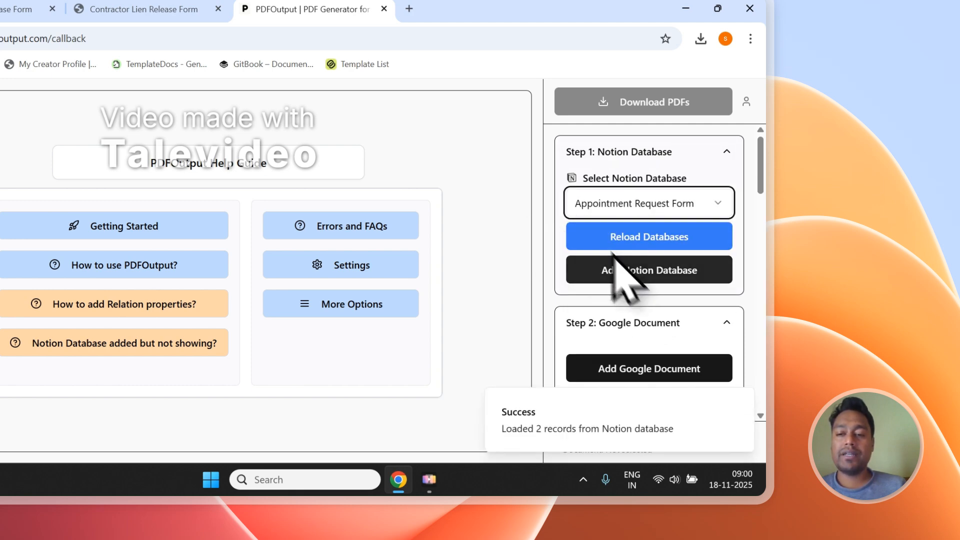
left_click(632, 239)
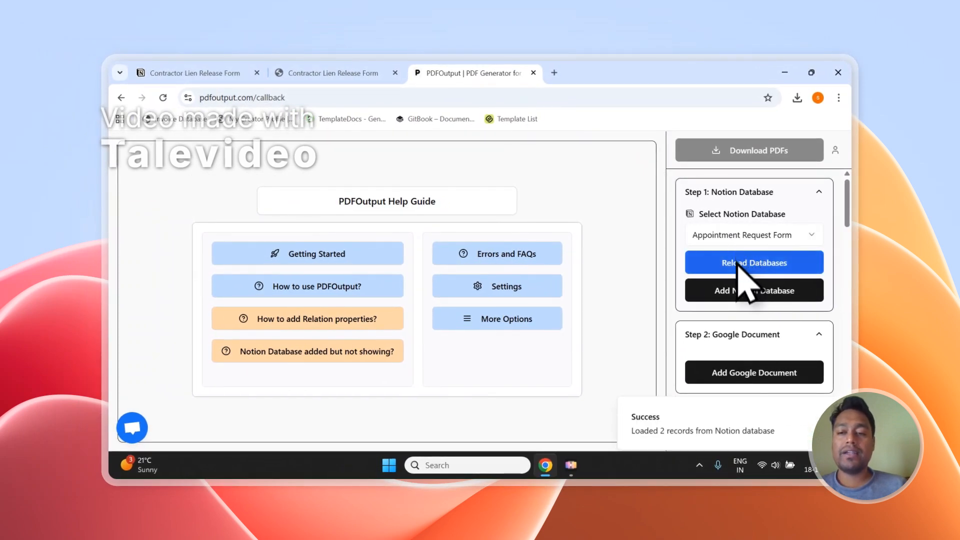
left_click(750, 235)
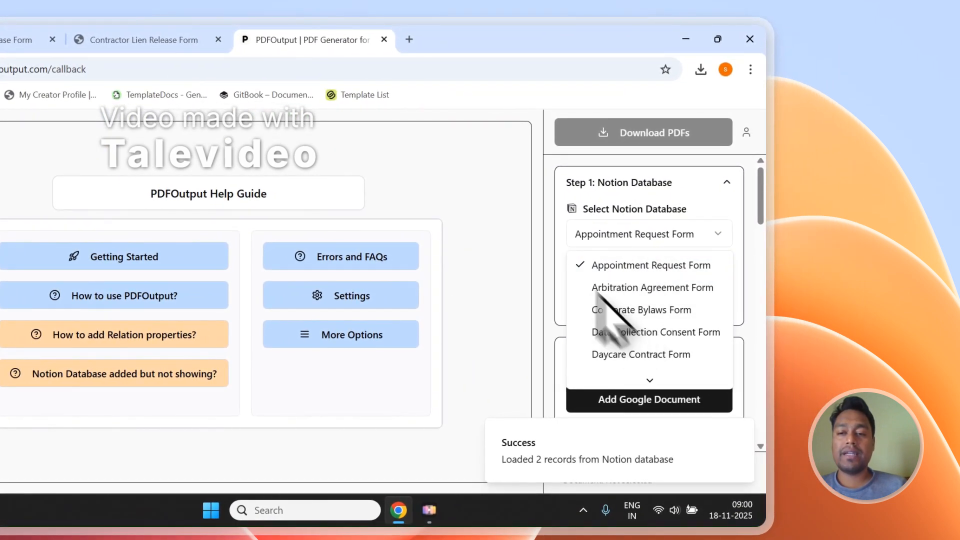
Step: Refresh the PDFOutput page, dismiss the connection notice and select Contractor Lien Release Form as the Notion database
left_click(484, 201)
left_click(165, 151)
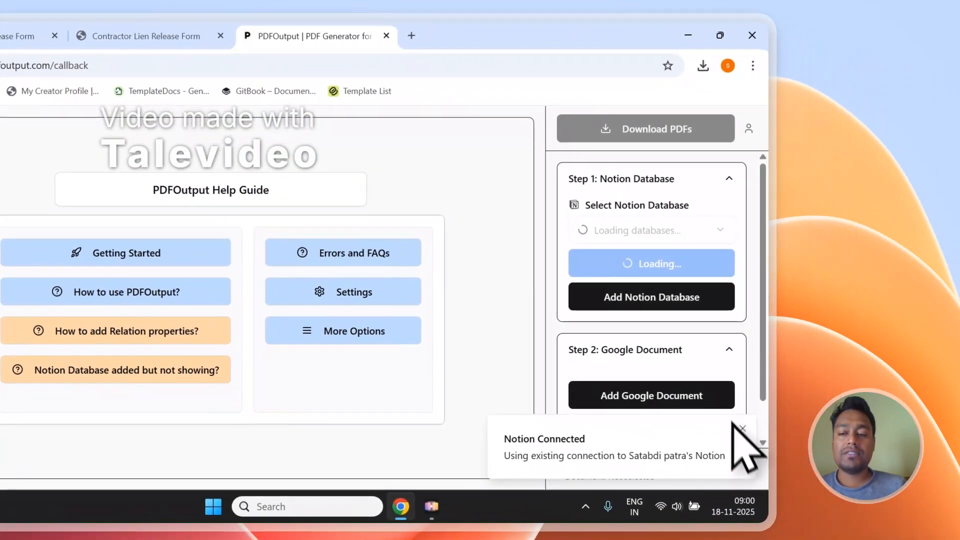
left_click(742, 429)
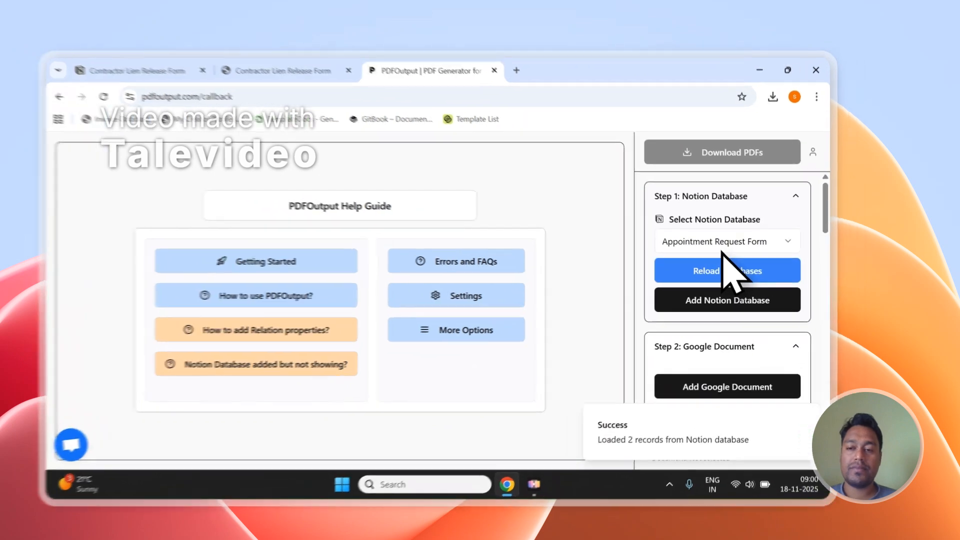
left_click(748, 239)
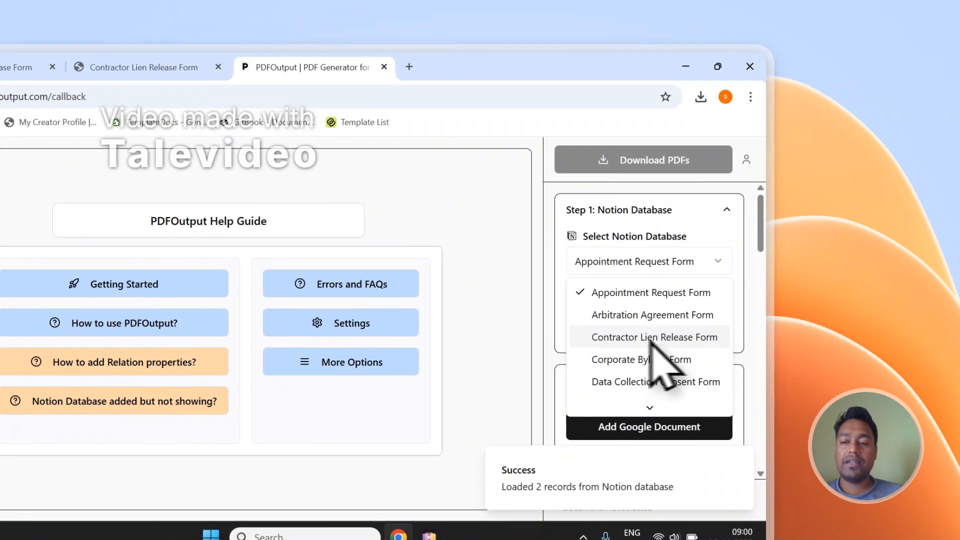
left_click(636, 342)
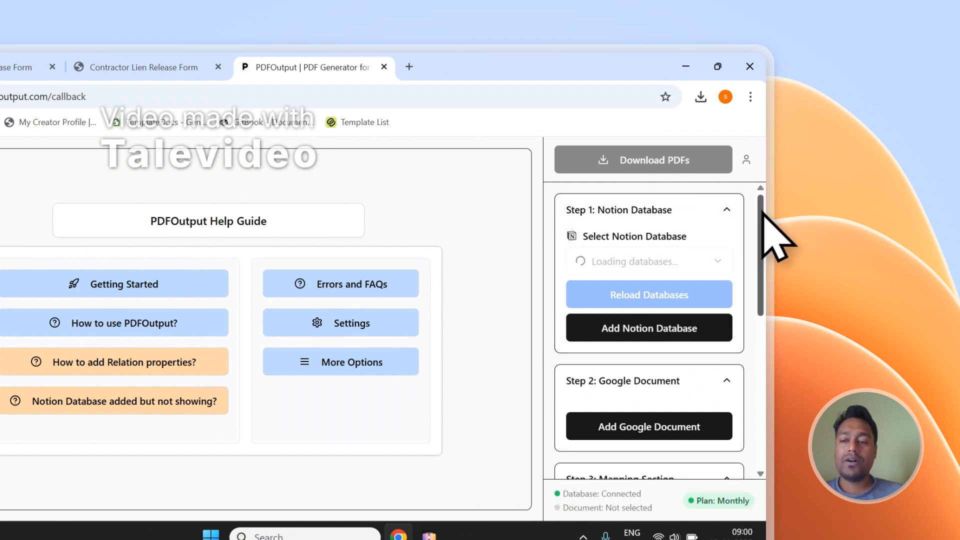
Step: Examine the mapping section with its PDF file name, instructions and the list of properties loaded from the selected database
left_click_drag(764, 210, 761, 359)
scroll(620, 280, "up", 2)
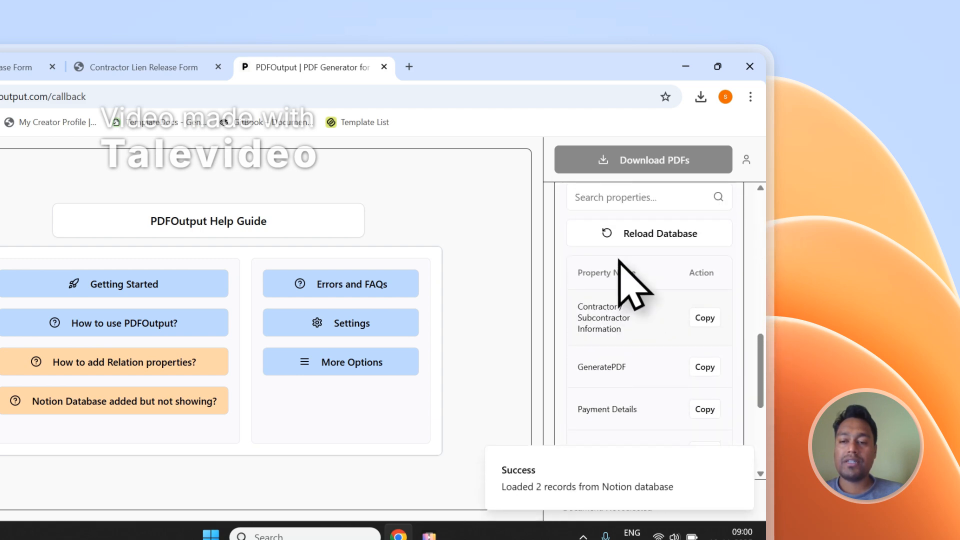
scroll(619, 300, "down", 5)
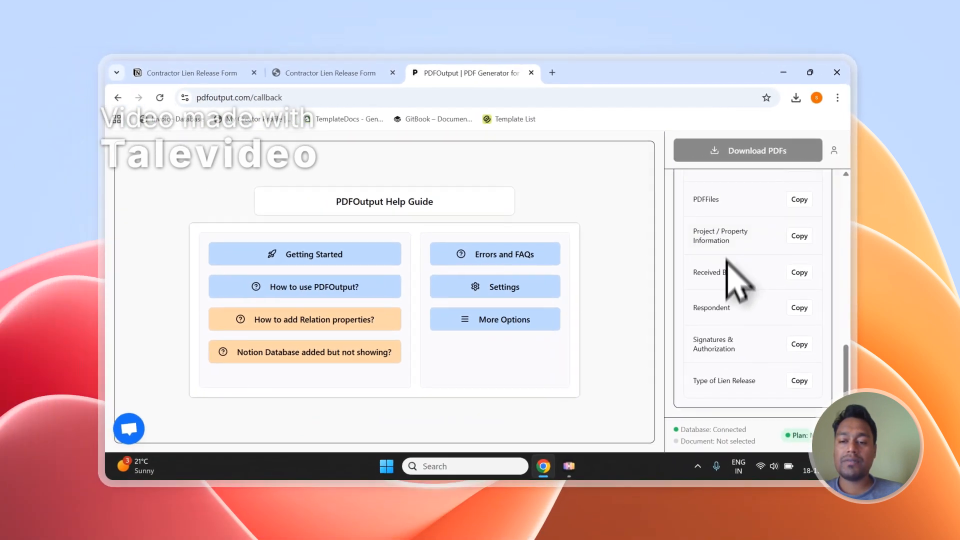
scroll(713, 325, "up", 6)
scroll(735, 354, "up", 4)
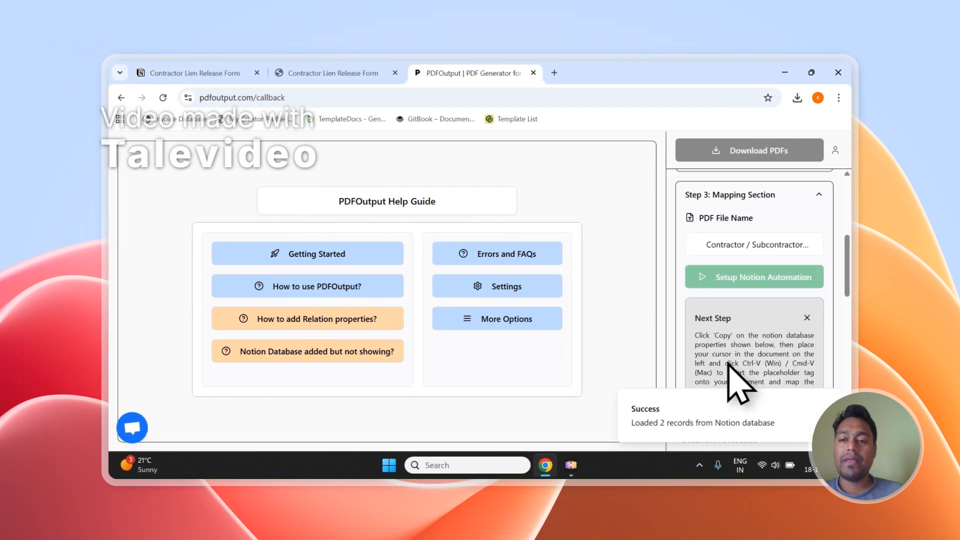
scroll(733, 365, "down", 5)
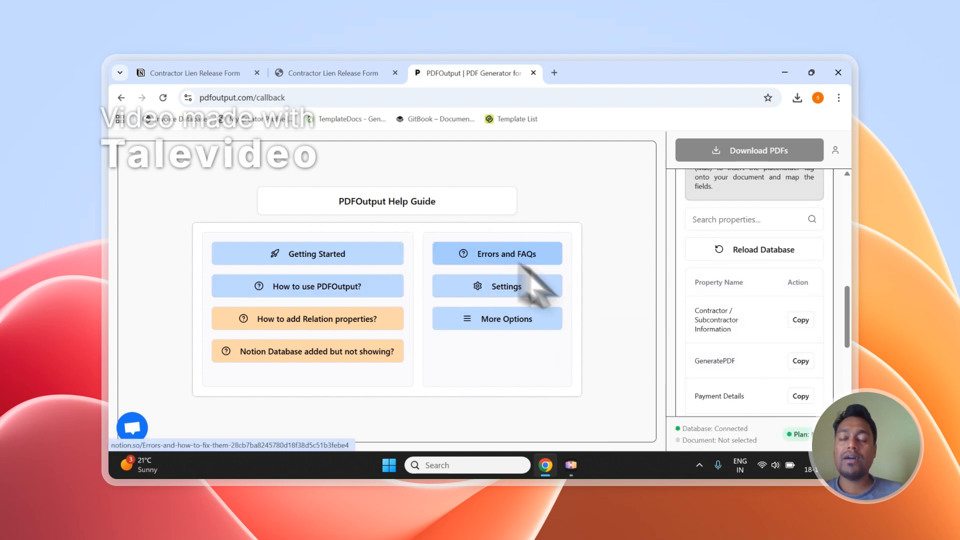
scroll(800, 325, "up", 3)
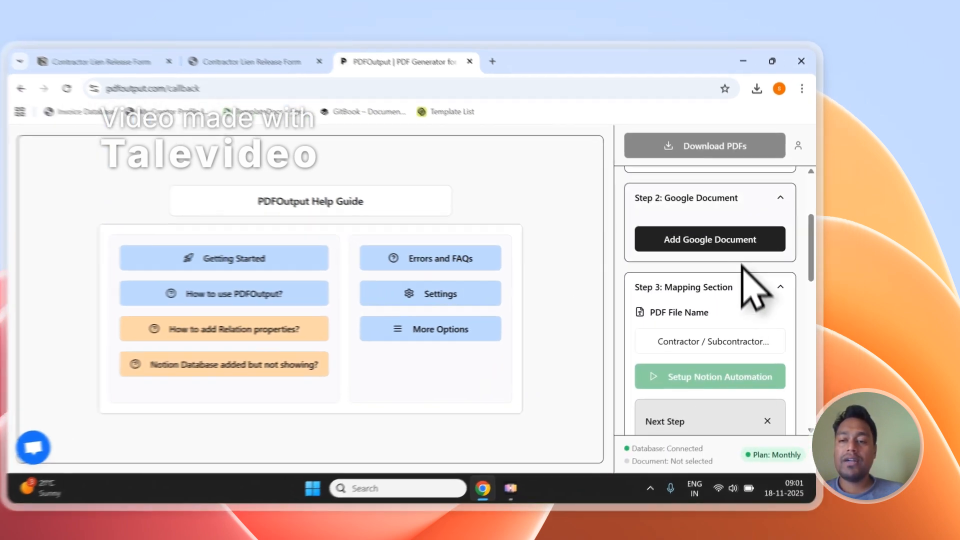
left_click(777, 240)
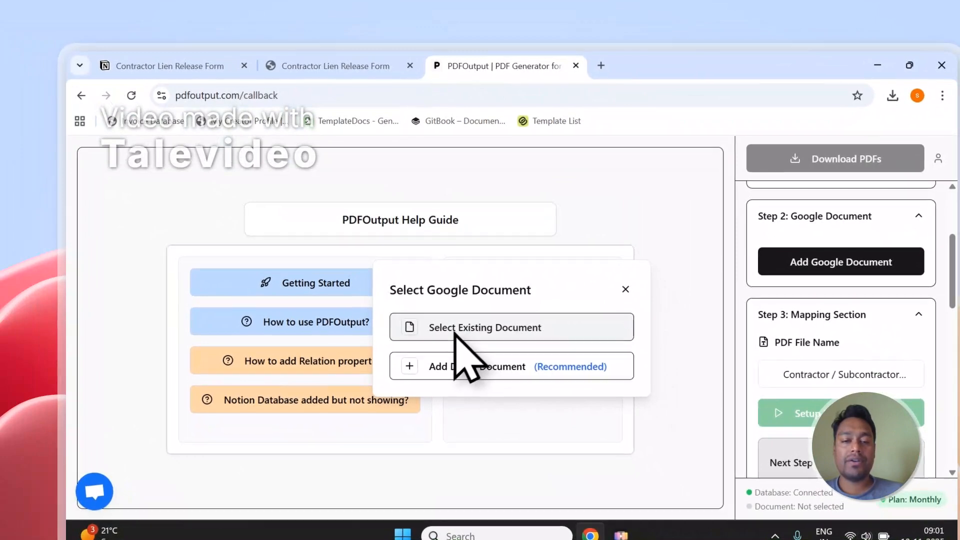
left_click(455, 333)
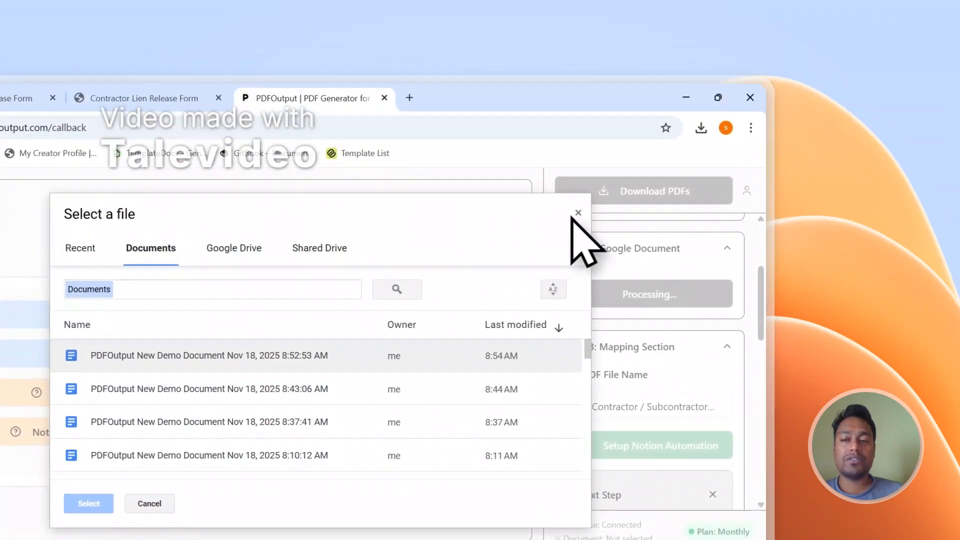
left_click(575, 214)
Step: Add the recommended demo document as the Google Document template
left_click(607, 291)
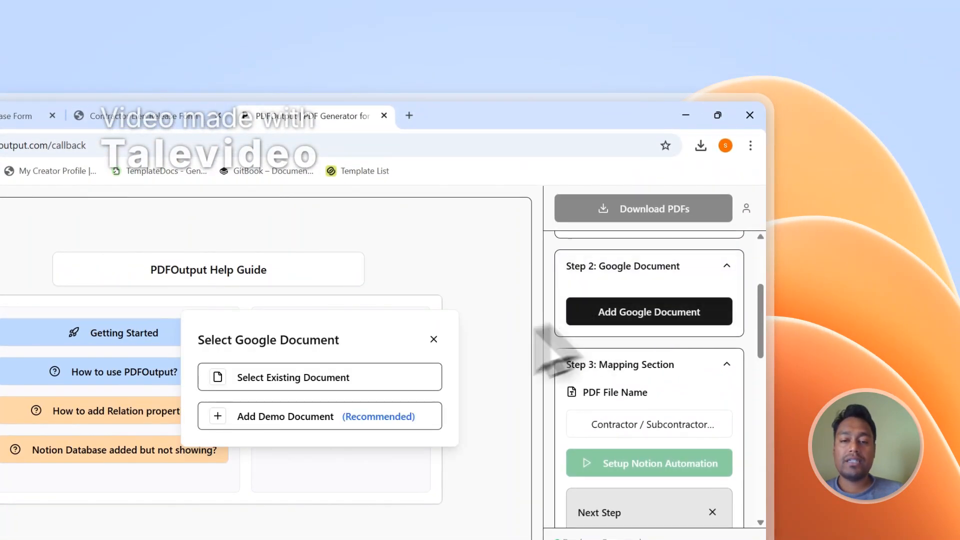
left_click(270, 420)
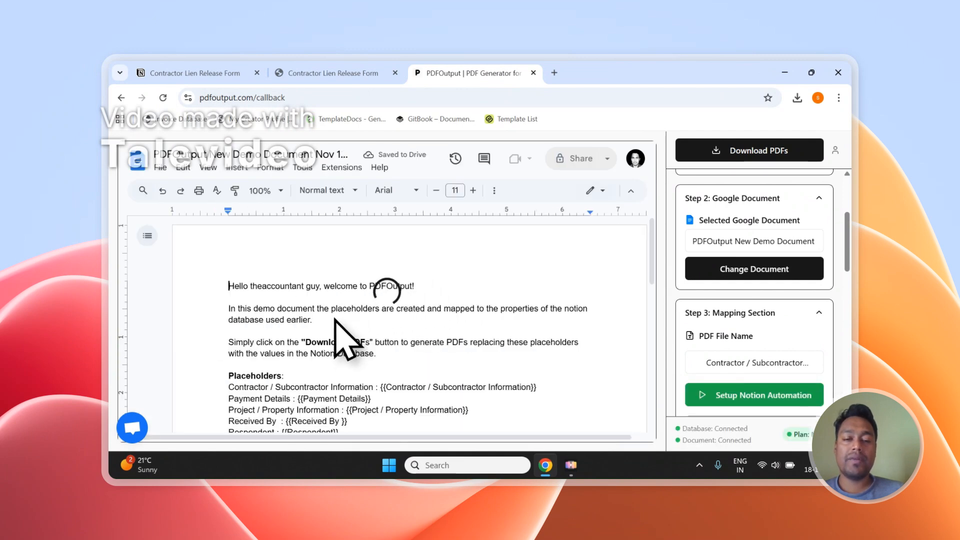
Step: Delete the welcome message and instruction paragraphs above the Placeholders heading in the demo document
scroll(376, 303, "down", 2)
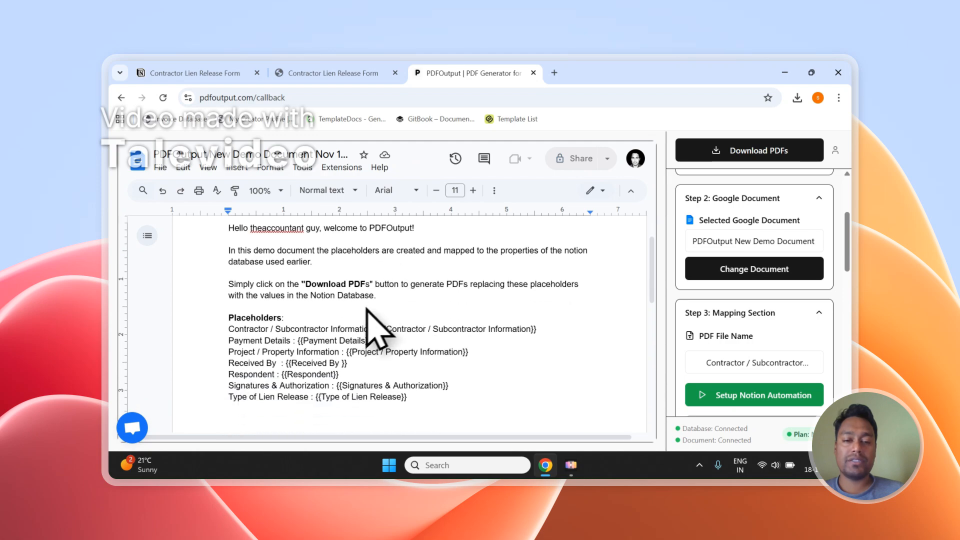
left_click_drag(377, 295, 190, 235)
key("Delete")
key("Delete")
key("Delete")
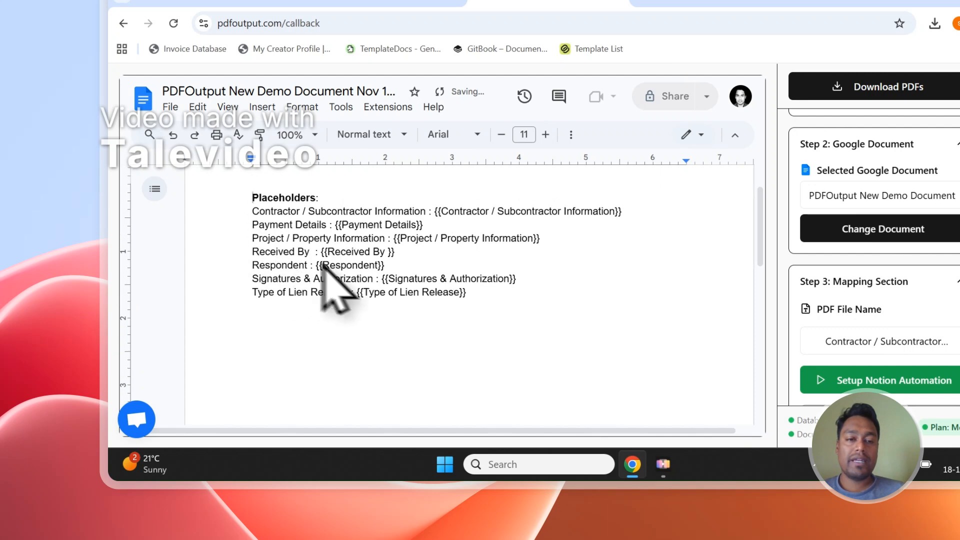
Step: Compare the document's placeholder tags with the property columns of the Contractor Lien Release Form responses in Notion
scroll(330, 273, "up", 2)
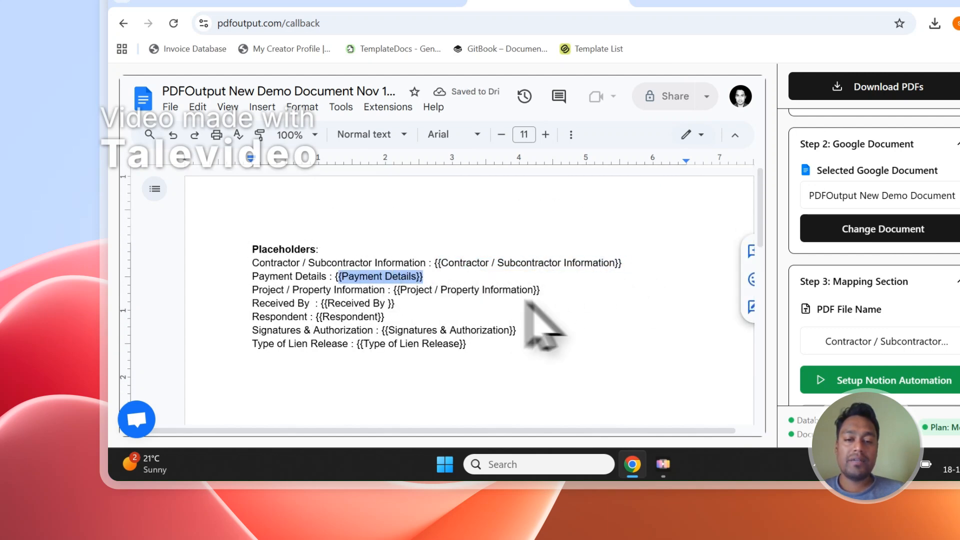
left_click(365, 3)
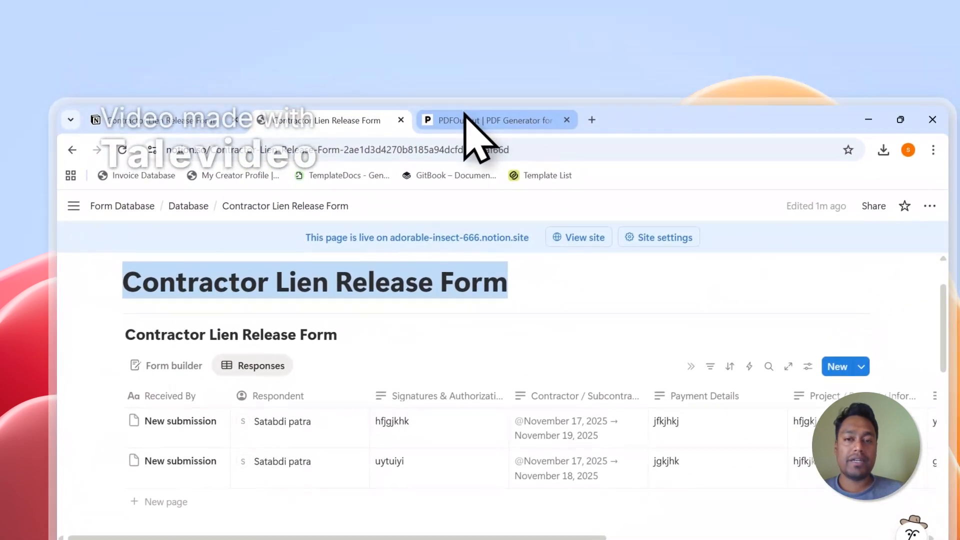
left_click(480, 120)
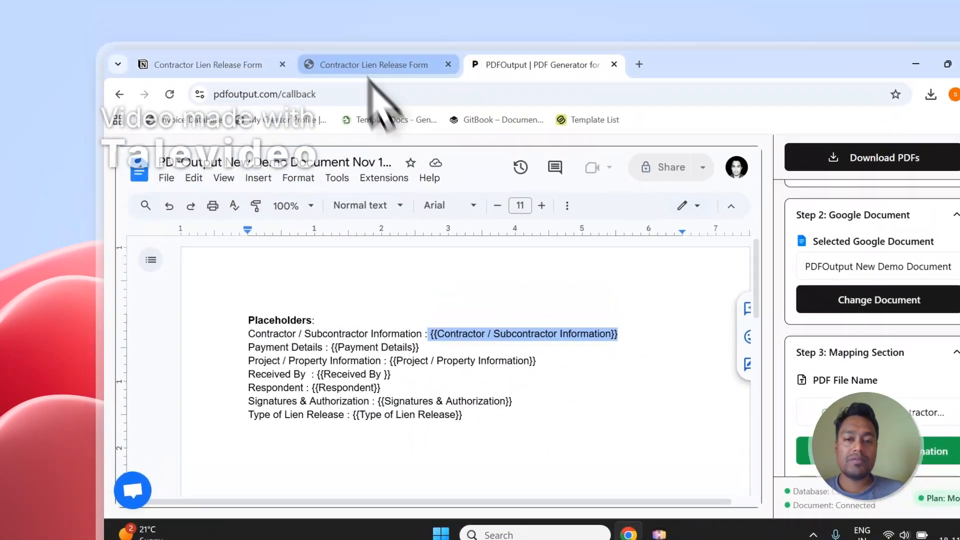
left_click(380, 1)
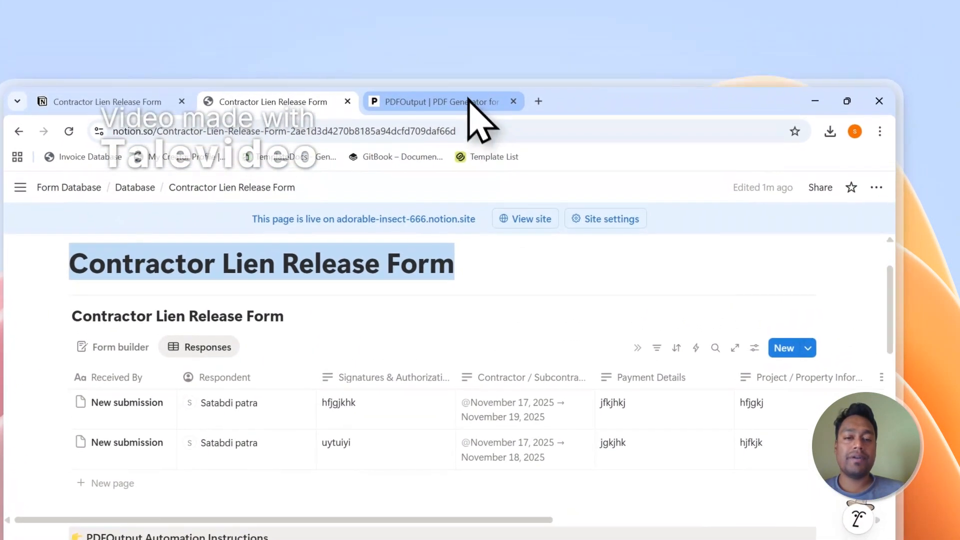
left_click(481, 5)
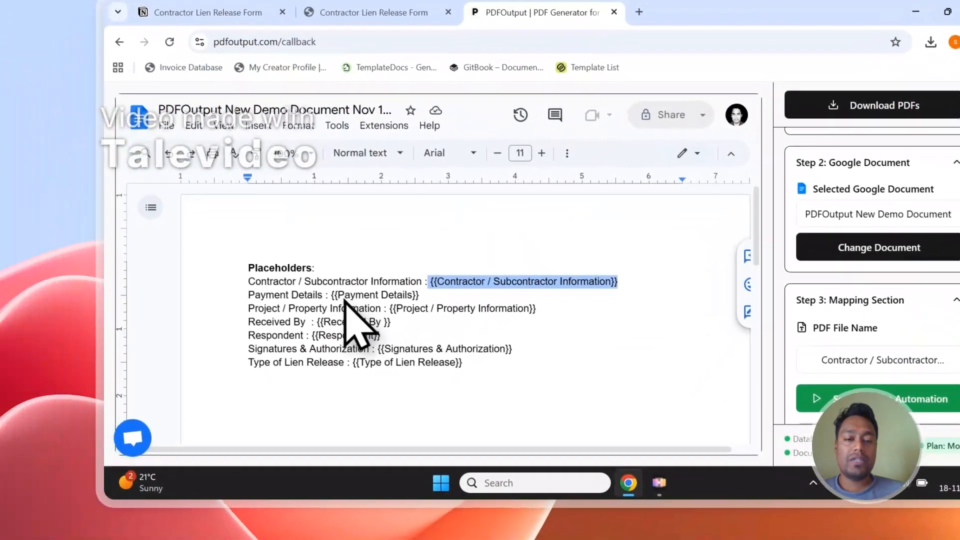
left_click_drag(331, 294, 388, 295)
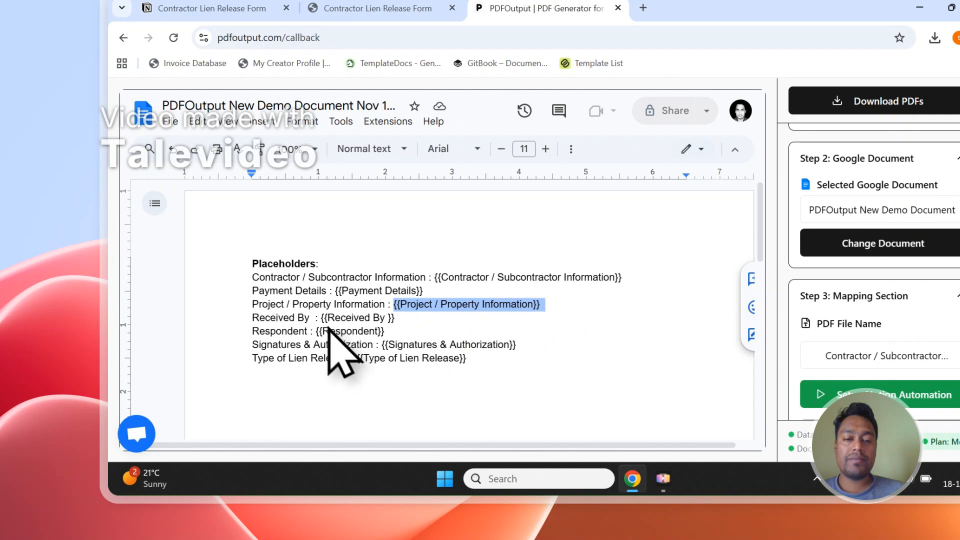
Step: Copy the Received By placeholder tag from the property list and insert it below the Type of Lien Release line
scroll(776, 295, "down", 10)
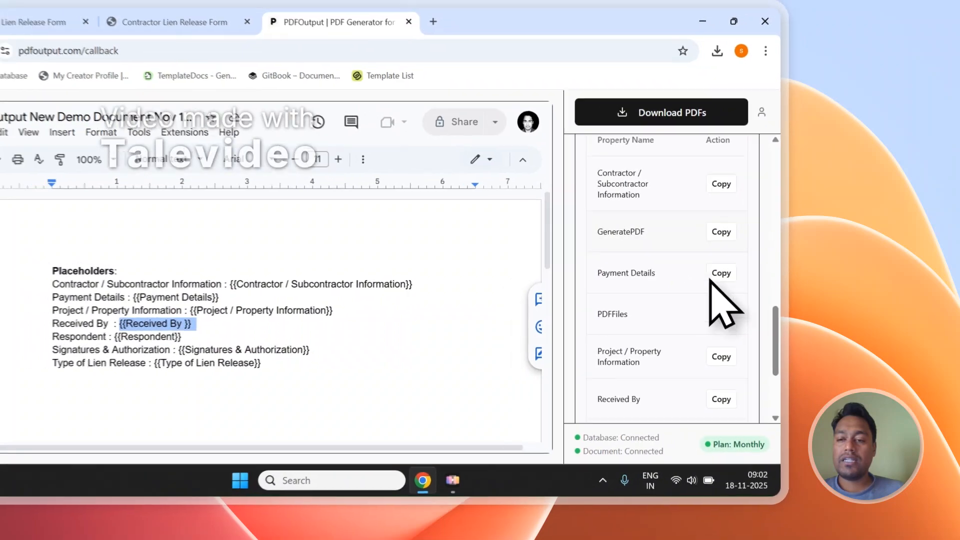
scroll(710, 280, "down", 2)
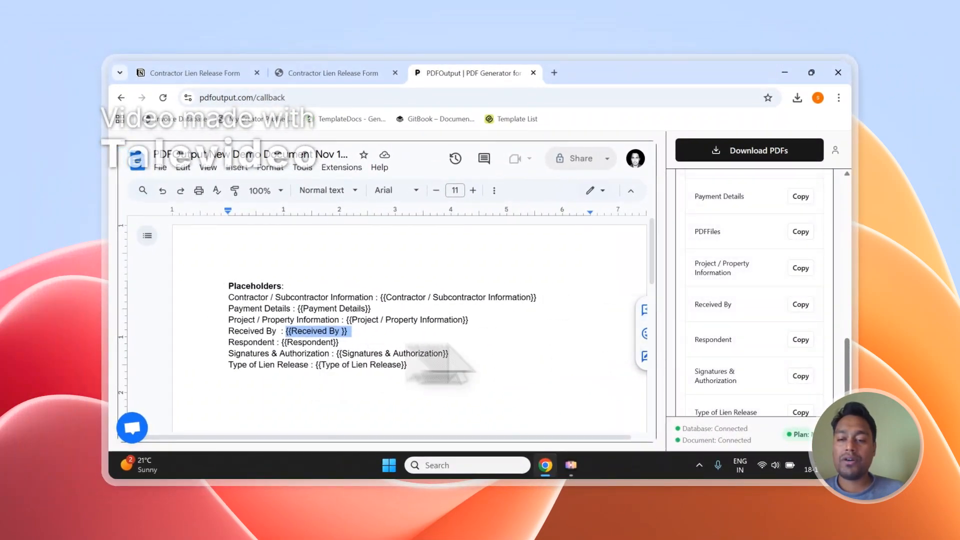
left_click(801, 304)
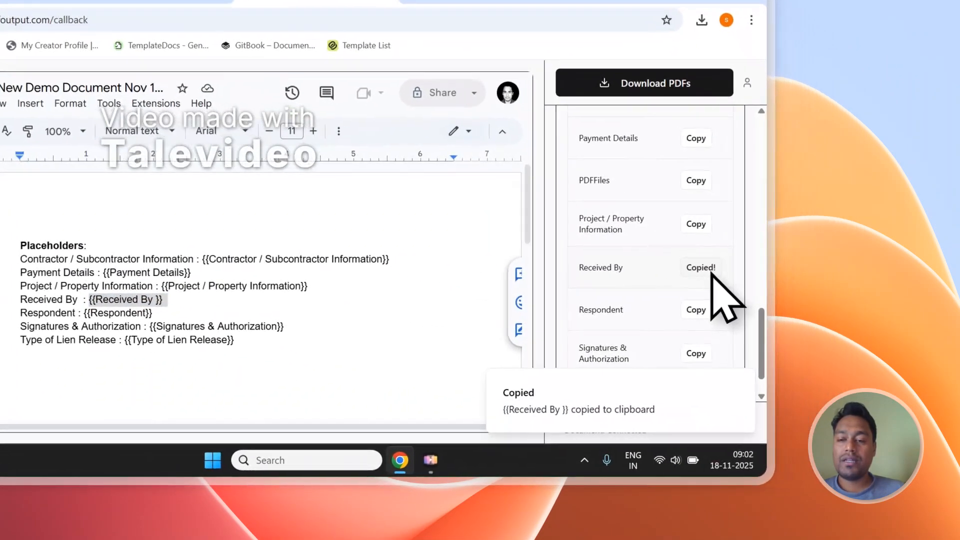
scroll(89, 317, "down", 2)
left_click(61, 232)
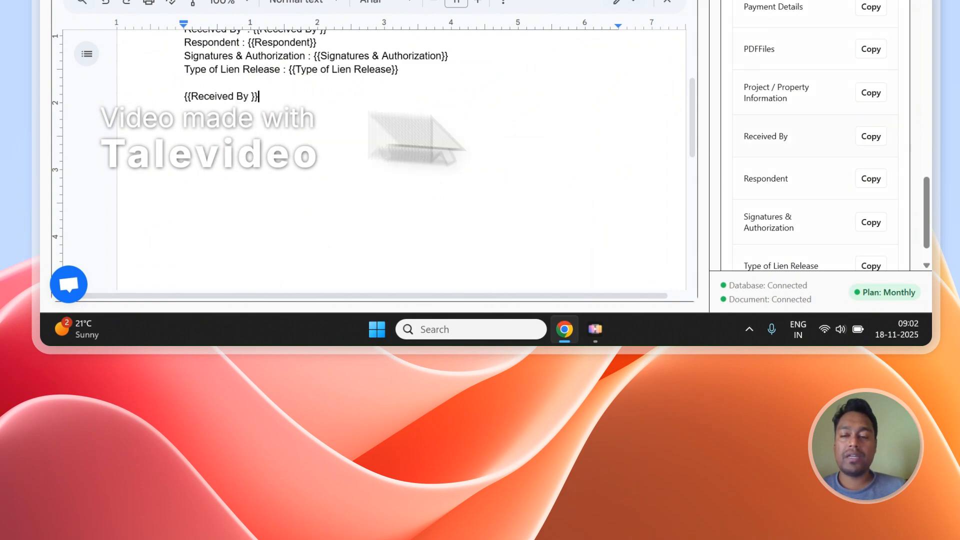
Step: Review the tag insertion instructions, copy the Signatures & Authorization placeholder tag and paste it below the added {{Received By }} tag
scroll(890, 142, "up", 7)
scroll(870, 162, "down", 1)
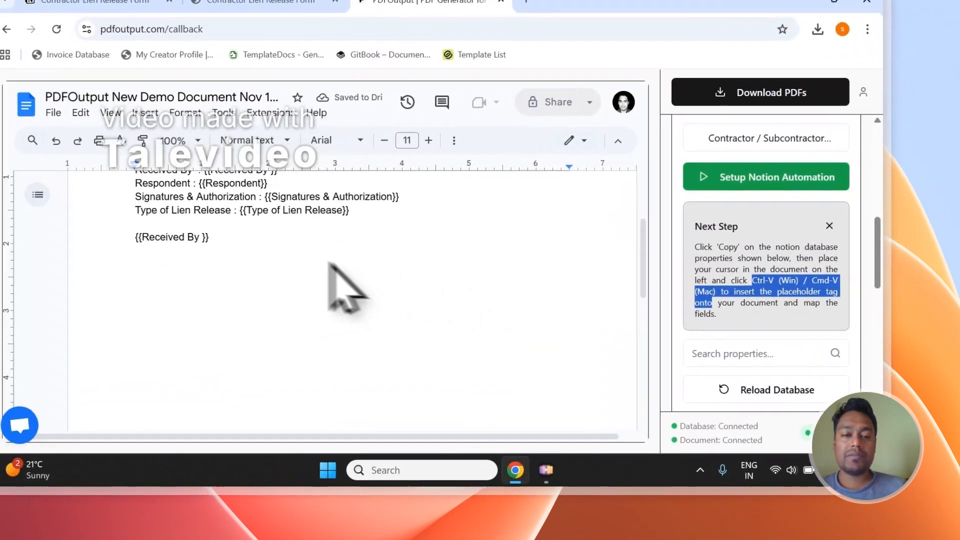
scroll(742, 356, "down", 3)
scroll(782, 257, "down", 5)
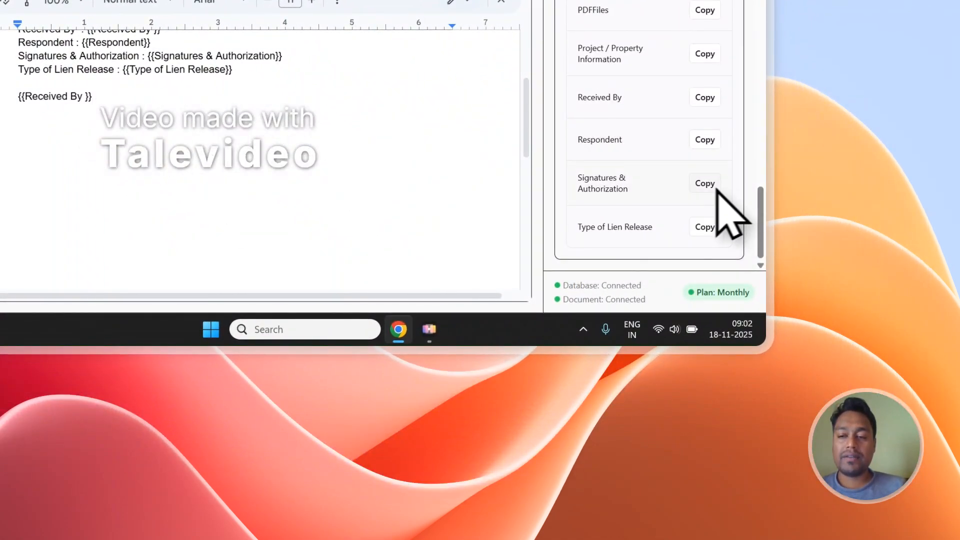
left_click(705, 183)
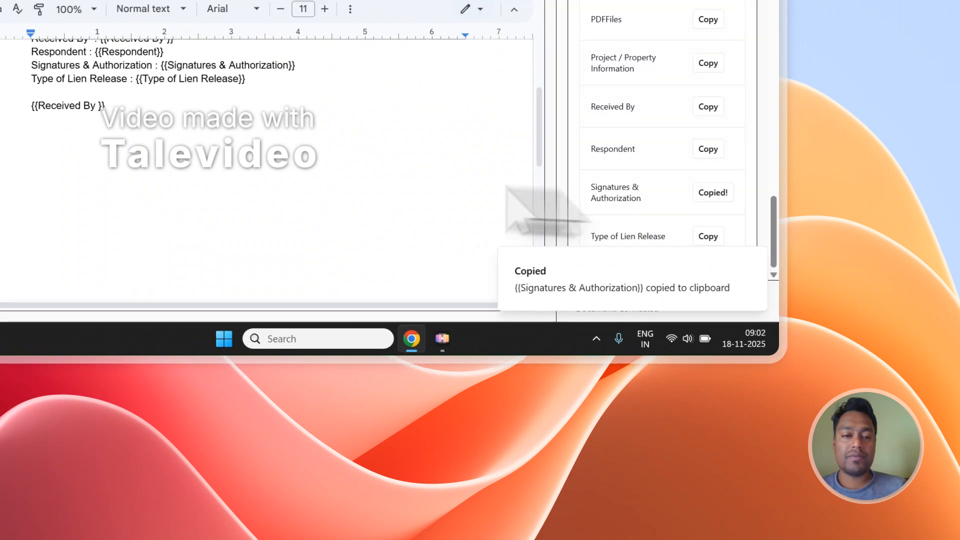
left_click(107, 180)
key("ctrl+v")
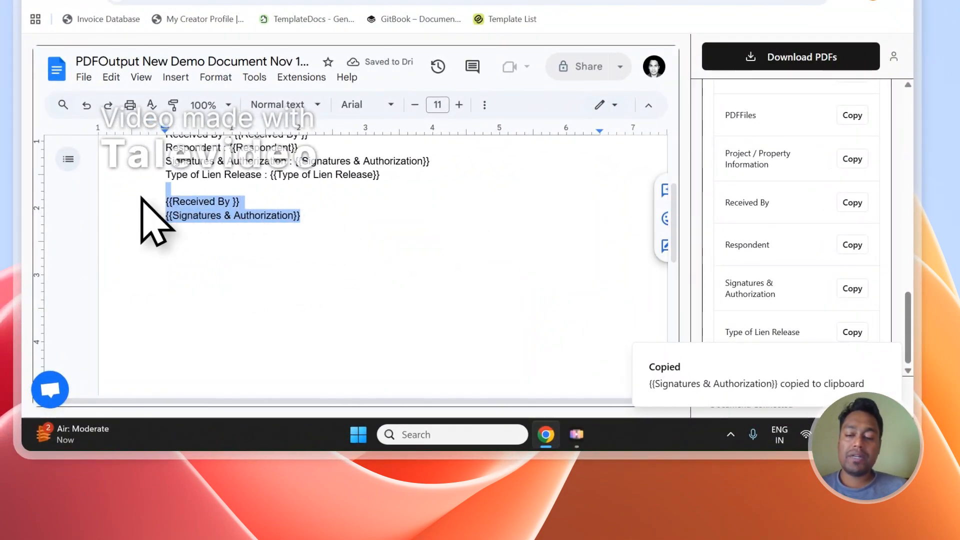
Step: Return to the Contractor Lien Release Form in Notion and examine the GeneratePDF and PDFFiles columns of its responses
scroll(142, 200, "up", 3)
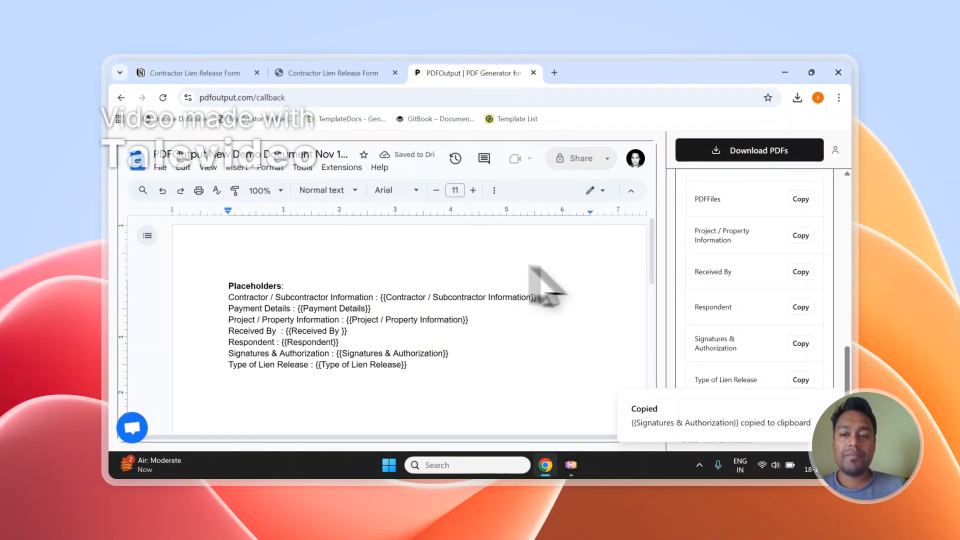
left_click(333, 73)
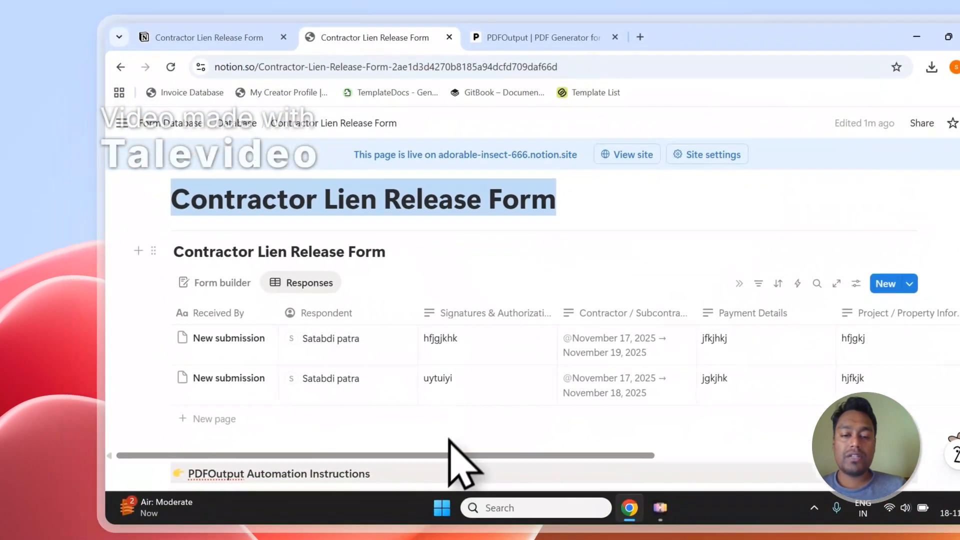
scroll(475, 460, "right", 5)
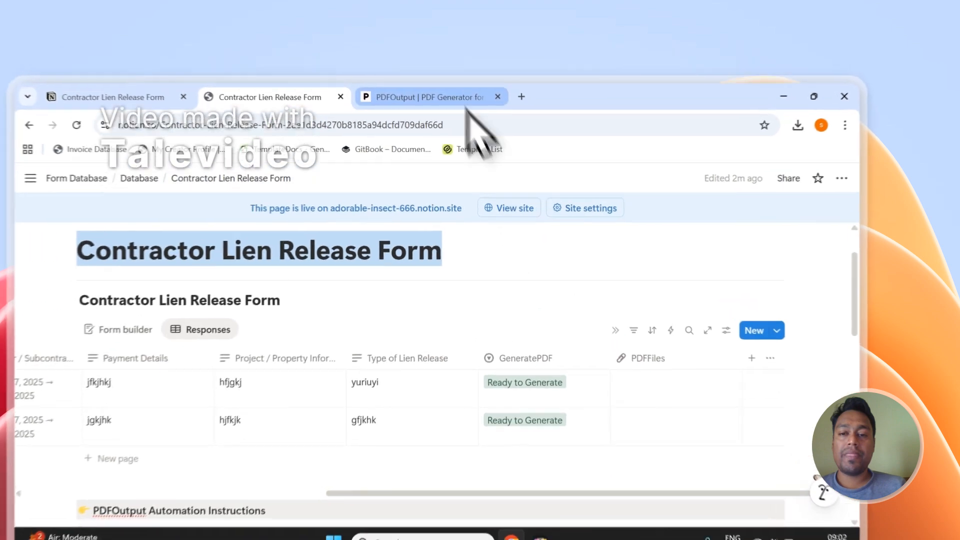
Step: Check the response columns in the Notion database and set PDFOutput's PDF File Name to the Signatures & Authorization property
left_click(470, 73)
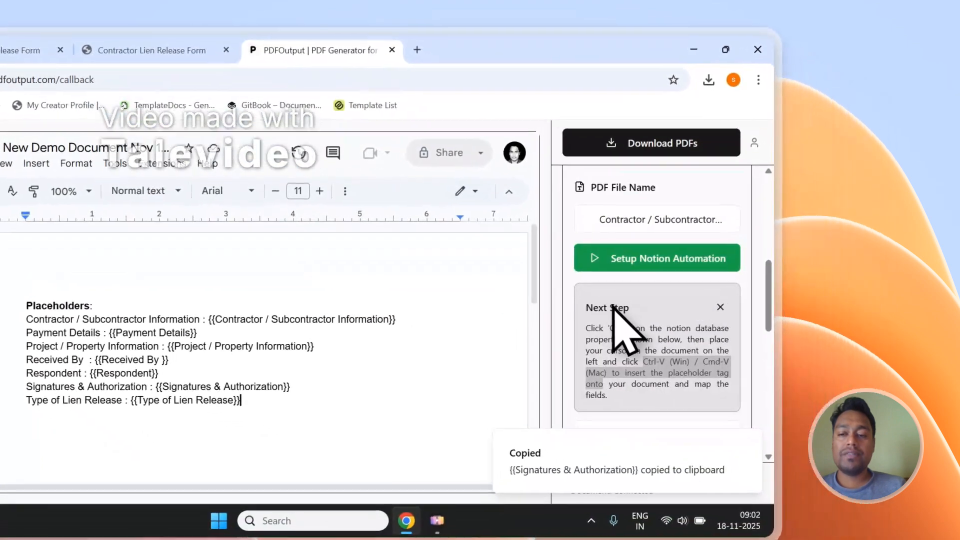
scroll(613, 306, "down", 2)
scroll(613, 306, "up", 3)
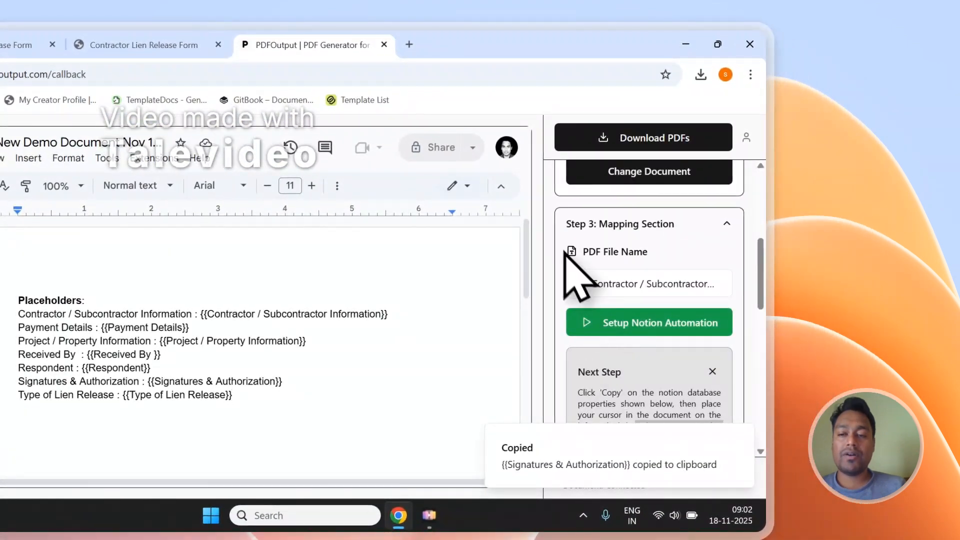
left_click(144, 44)
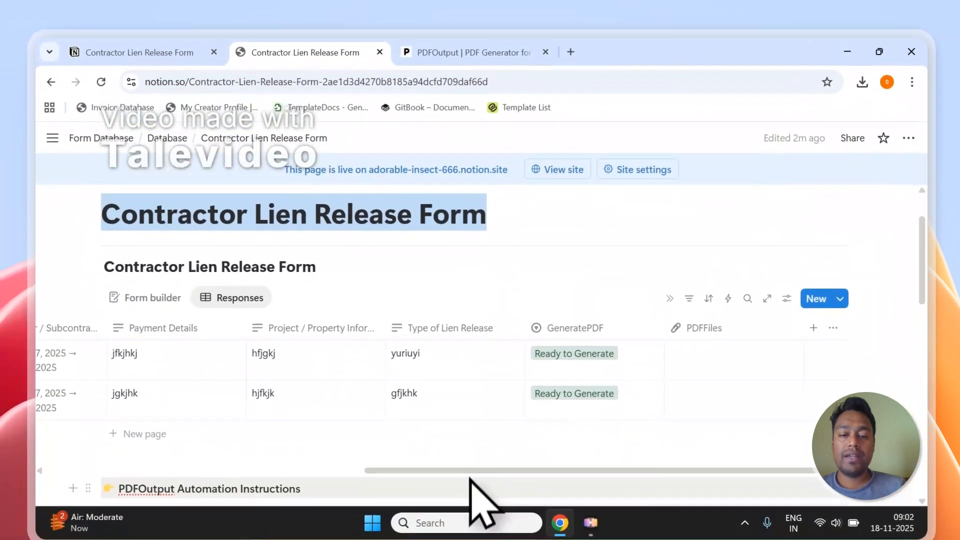
left_click(457, 484)
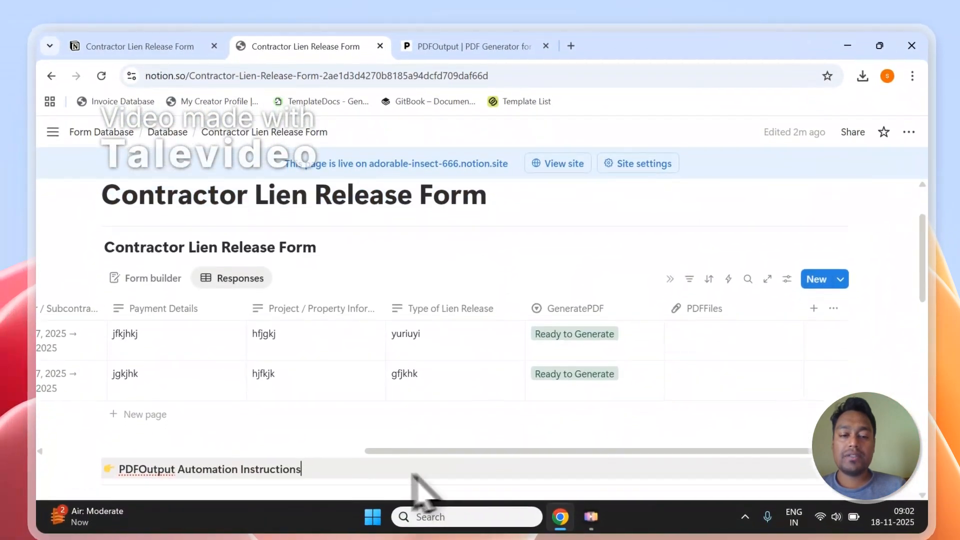
left_click_drag(470, 449, 224, 453)
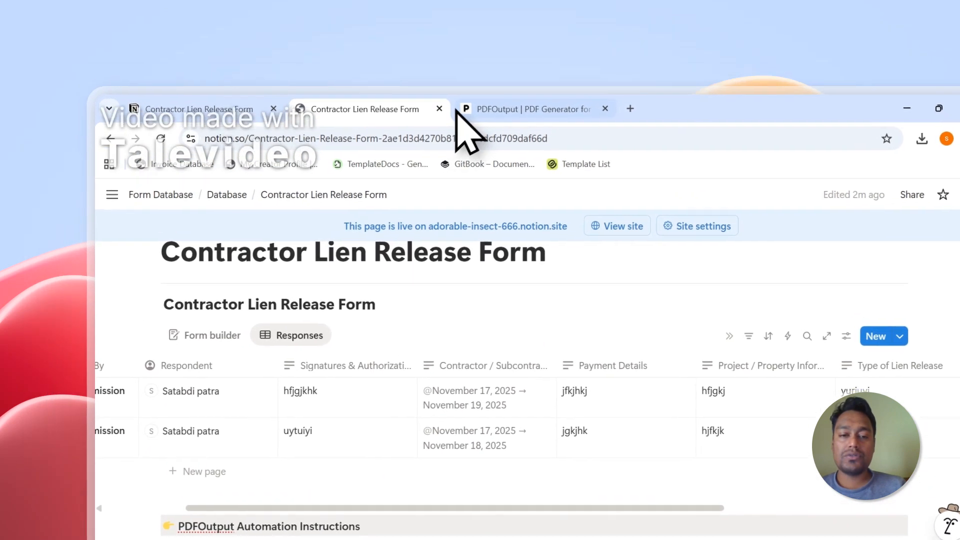
left_click(415, 47)
left_click(830, 285)
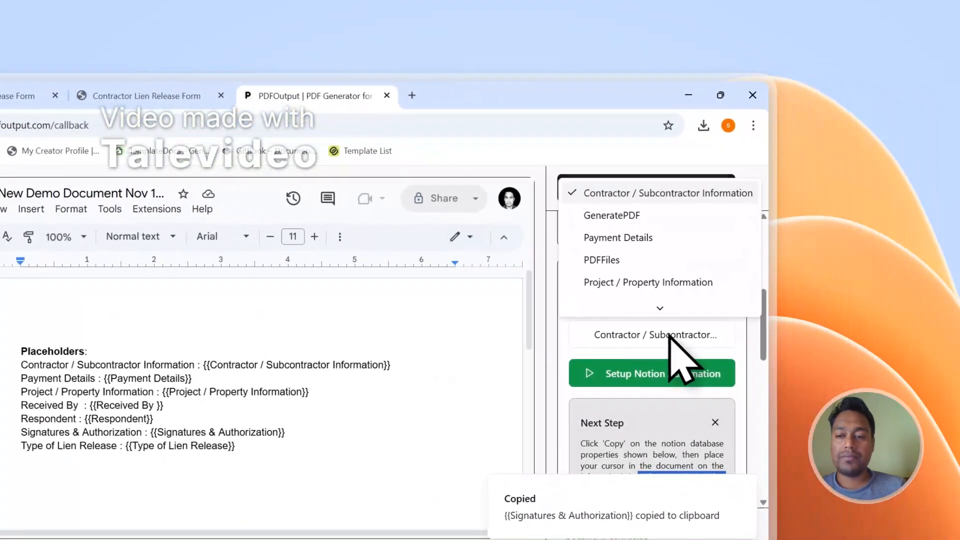
mouse_move(664, 311)
left_click(658, 295)
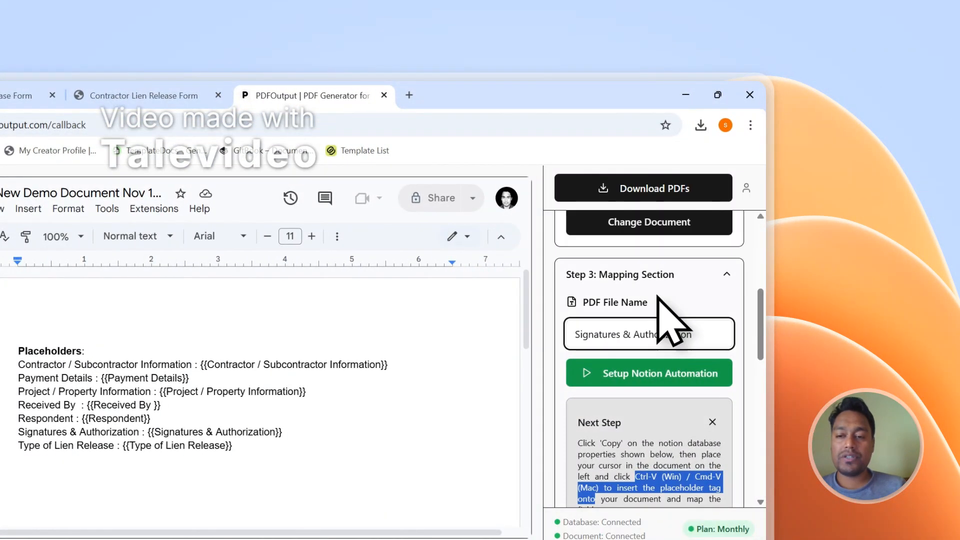
Step: Check the Notion responses once more, return to PDFOutput and generate the PDFs for the Contractor Lien Release Form database
left_click(145, 95)
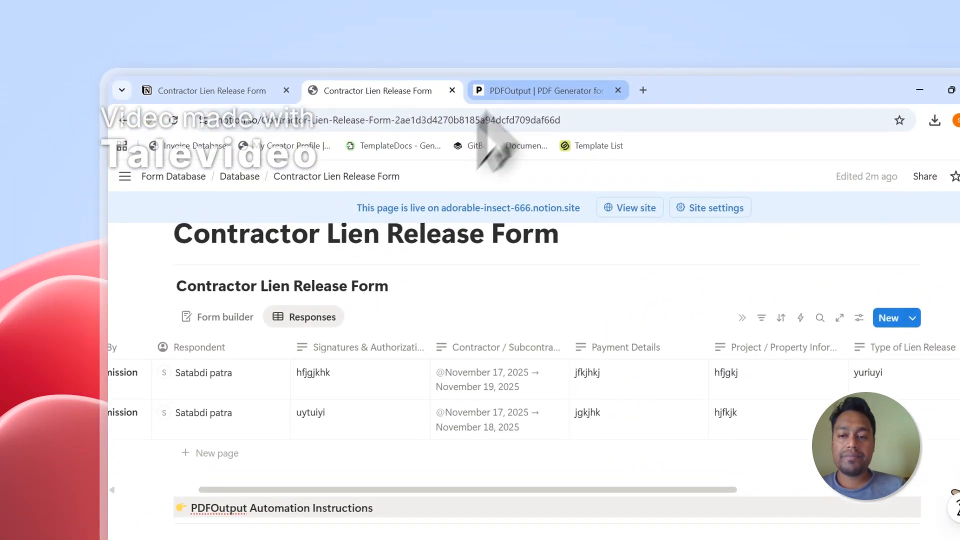
left_click(500, 67)
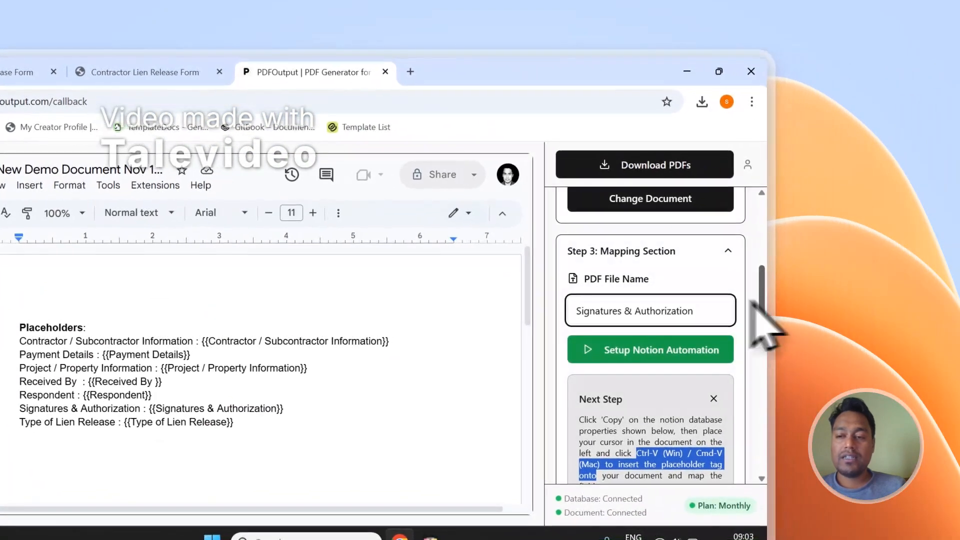
left_click_drag(760, 302, 763, 282)
left_click(671, 168)
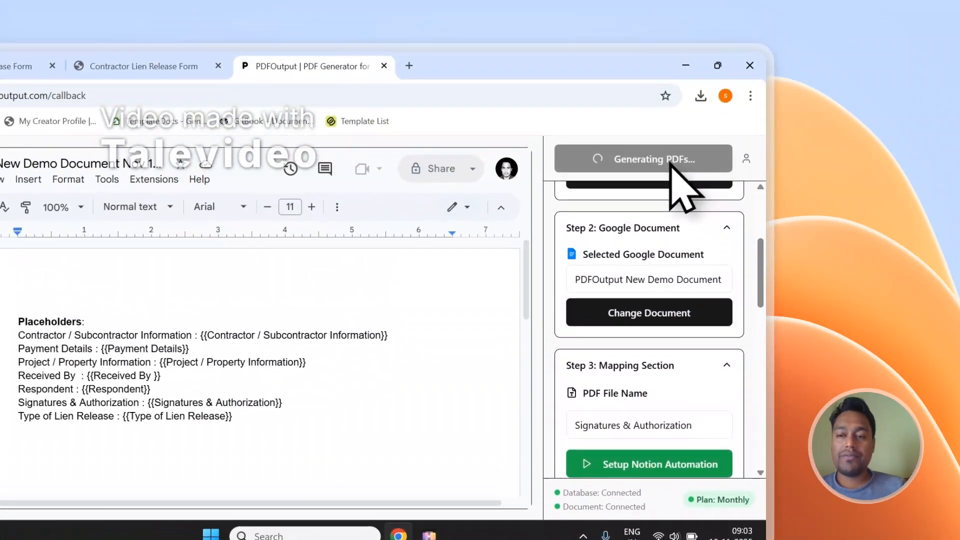
scroll(600, 246, "up", 3)
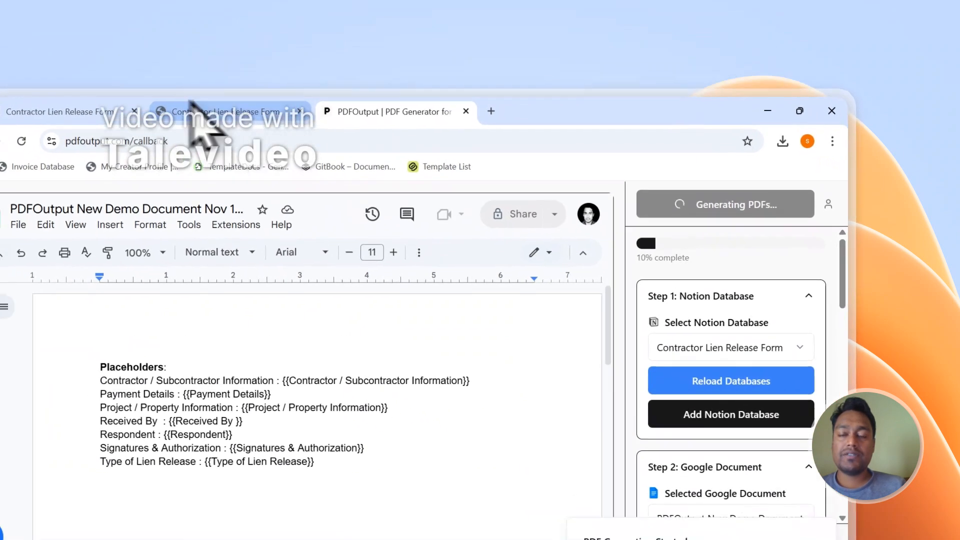
Step: Switch to the Notion responses, open hfjgjkhk.pdf from the PDFFiles column and examine its filled placeholder values
left_click(195, 111)
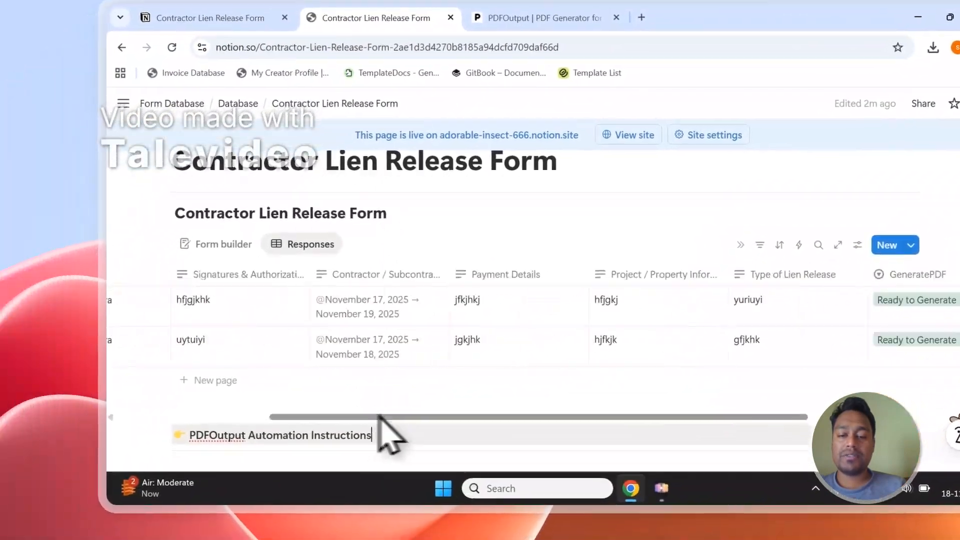
left_click_drag(378, 416, 703, 428)
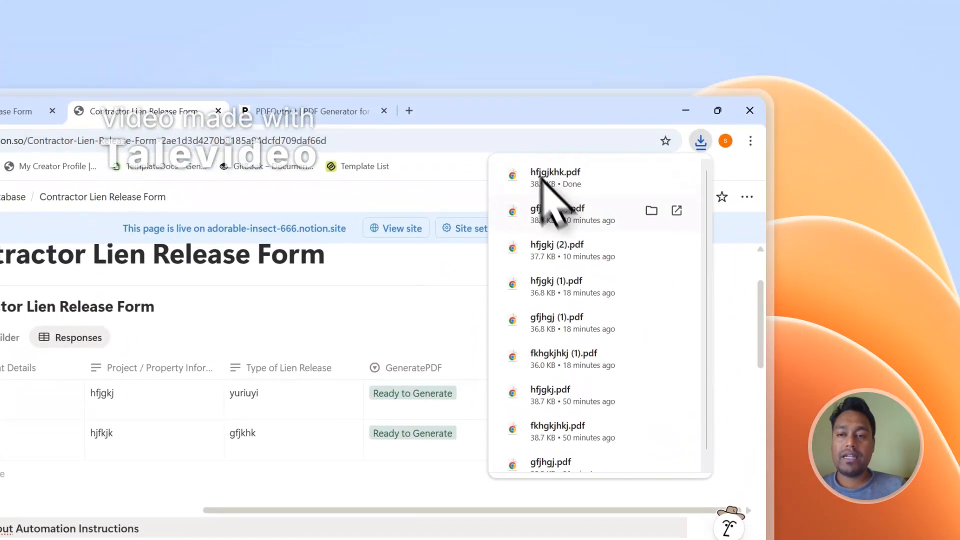
left_click(450, 277)
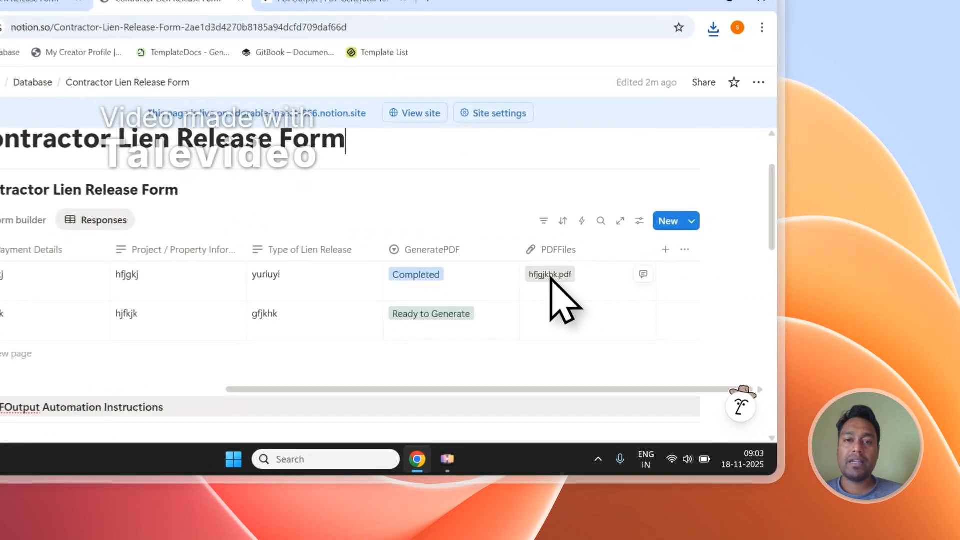
left_click(658, 308)
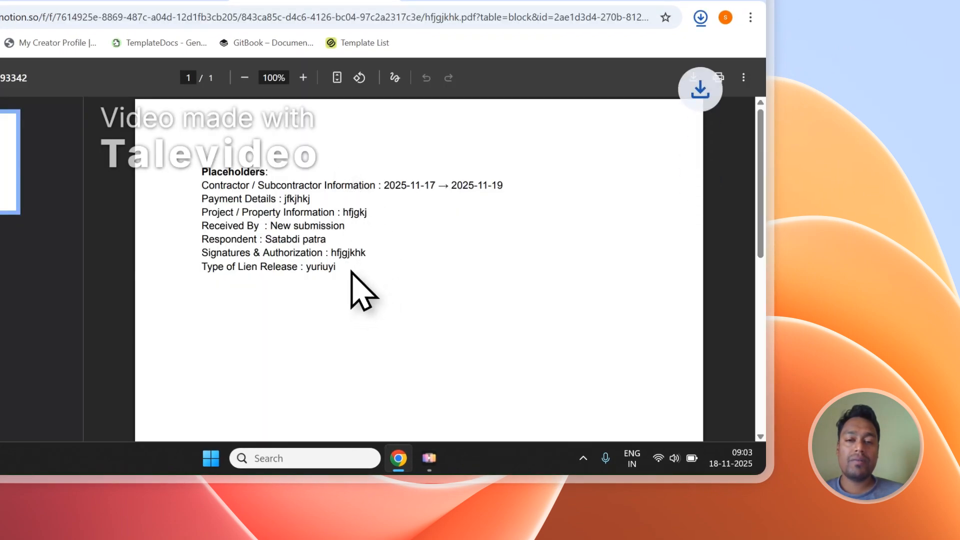
left_click_drag(204, 191, 297, 240)
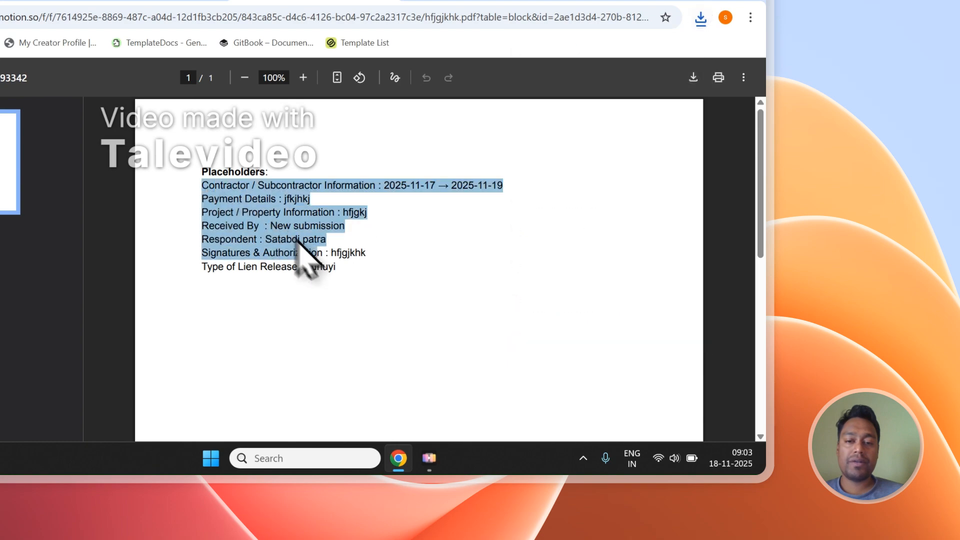
left_click(404, 245)
Step: Open uytuiyi.pdf from the PDFFiles column, compare its filled values with those of hfjgjkhk.pdf, and close both PDFs
left_click(280, 45)
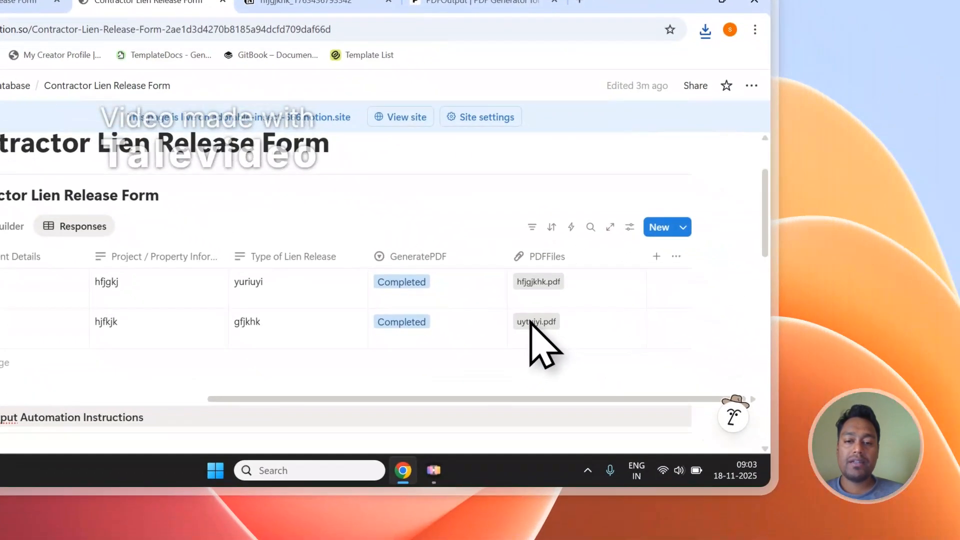
left_click(765, 444)
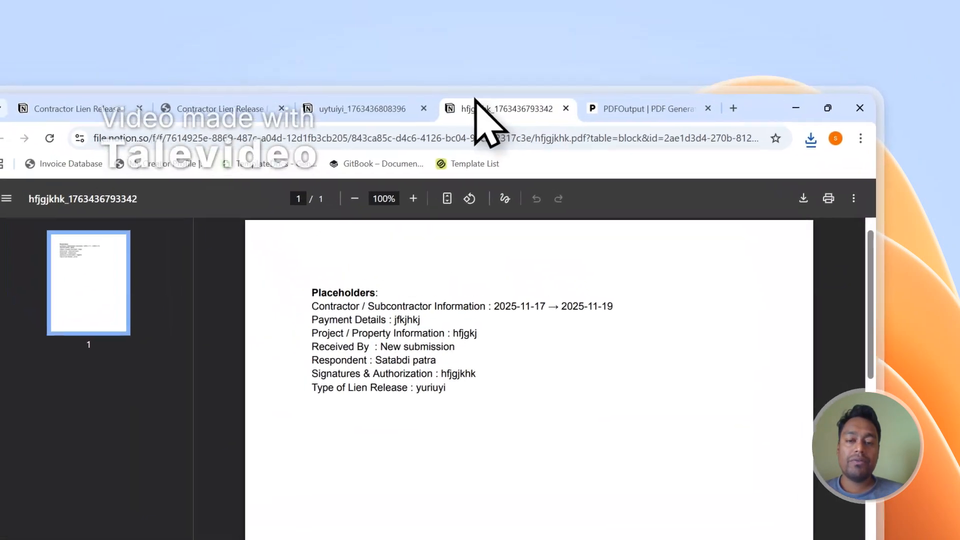
left_click(383, 108)
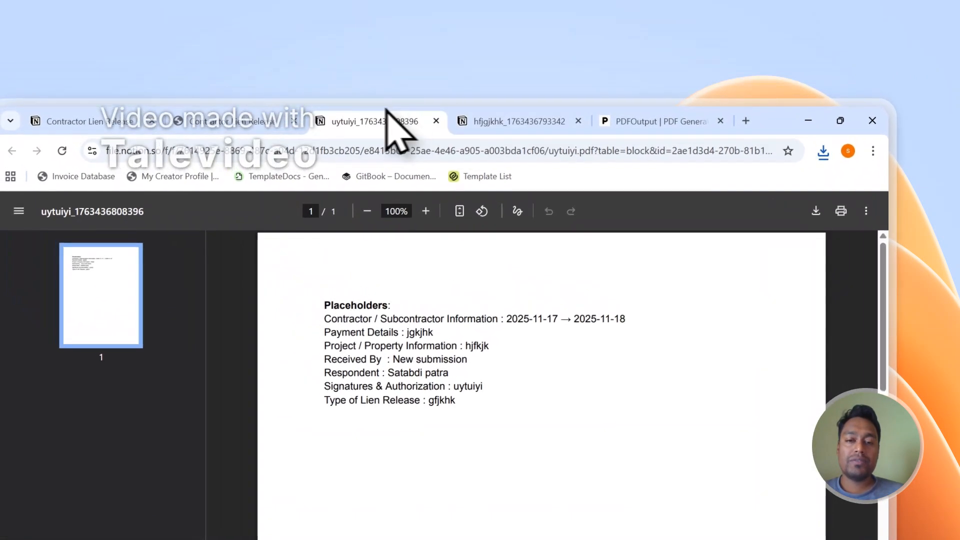
left_click(479, 105)
left_click(441, 115)
left_click(482, 122)
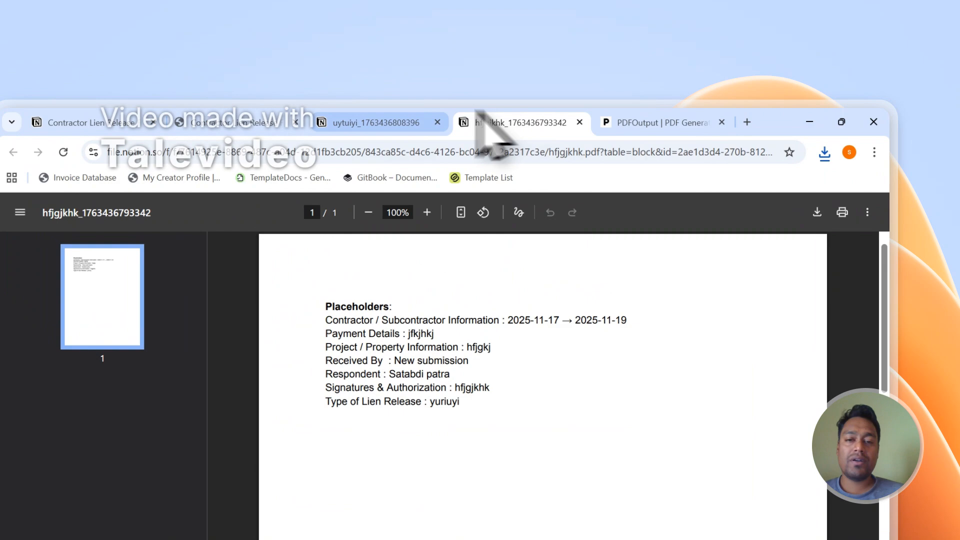
left_click(420, 111)
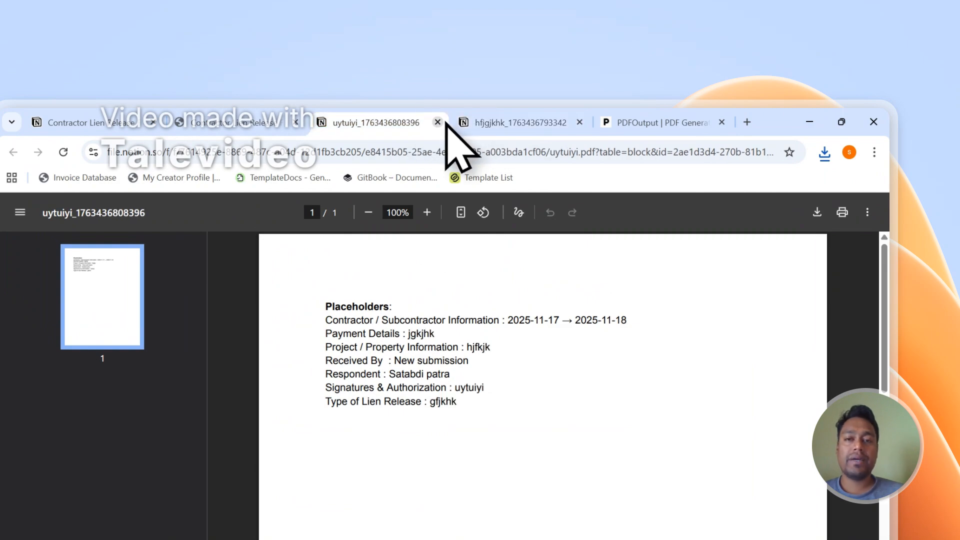
left_click(438, 123)
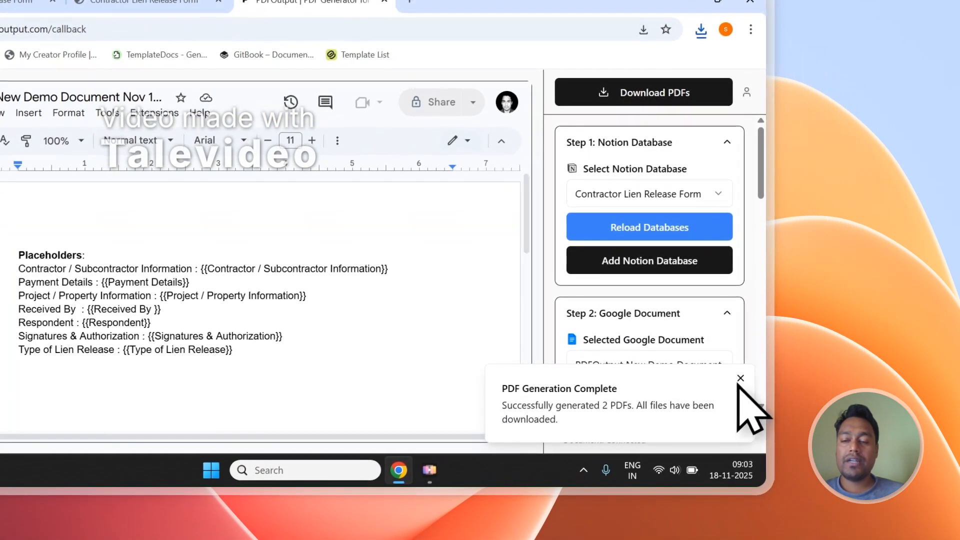
Step: Dismiss the generation notice in PDFOutput and set up the Notion automation for the Contractor Lien Release Form database
left_click(863, 502)
scroll(834, 452, "down", 3)
scroll(708, 327, "down", 1)
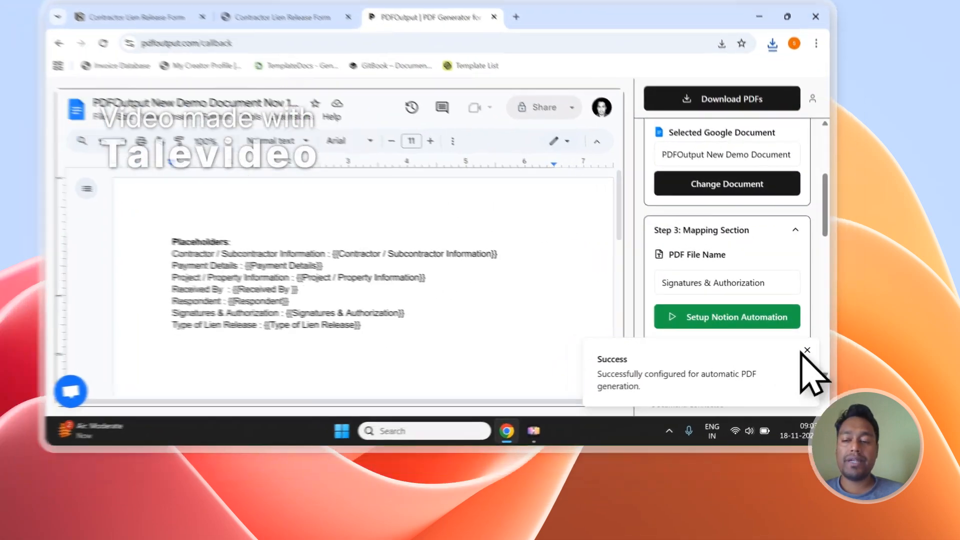
left_click(830, 389)
scroll(710, 321, "up", 4)
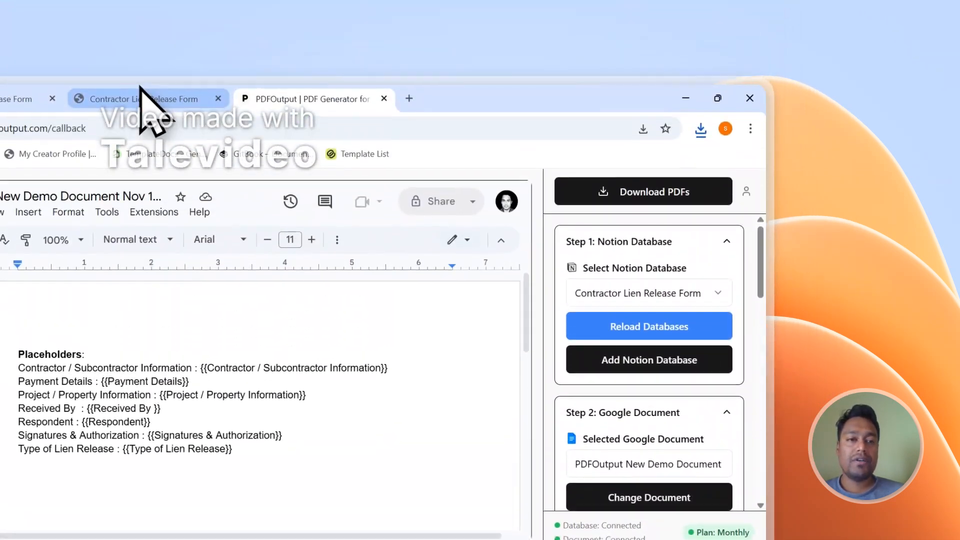
Step: Return to the Notion responses, add an empty row and set its GeneratePDF status to Ready to Generate
left_click(160, 113)
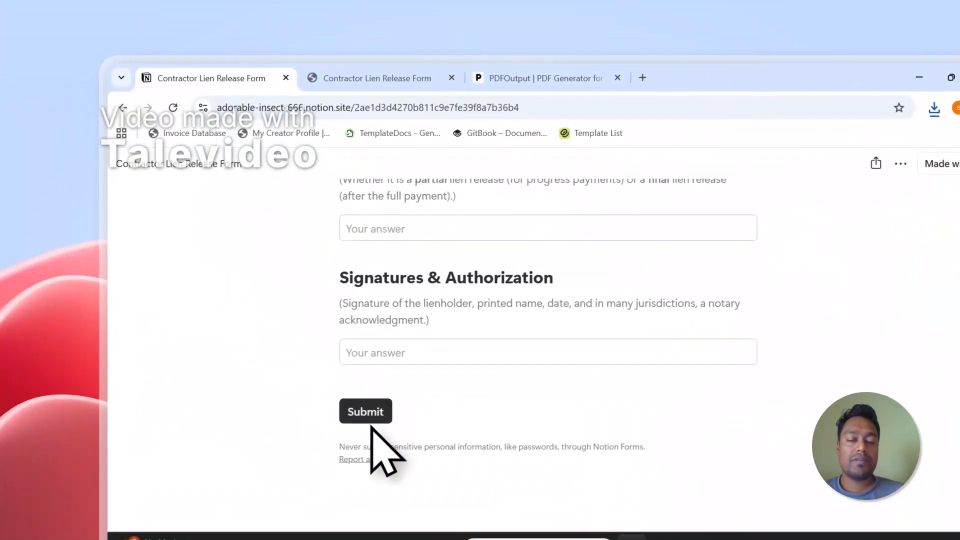
left_click(373, 89)
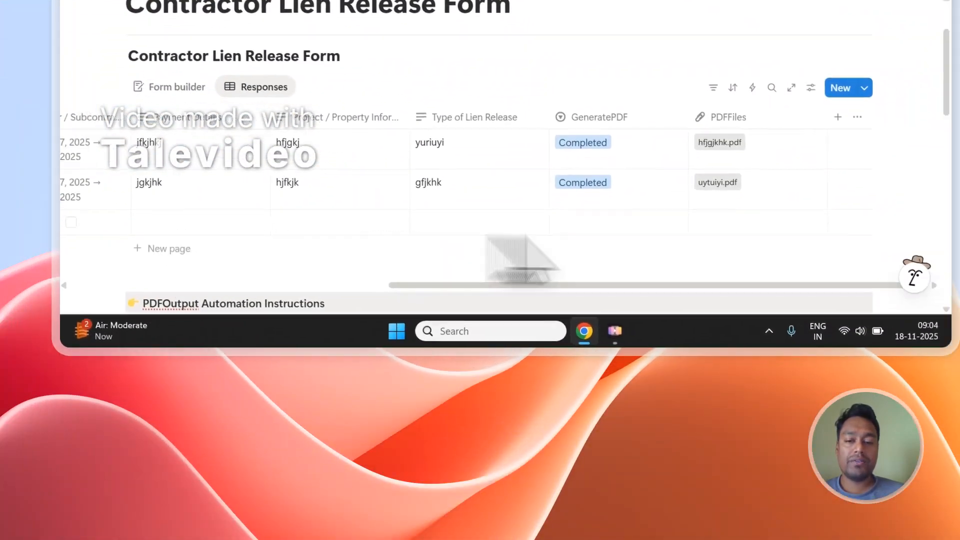
left_click(650, 240)
left_click(544, 137)
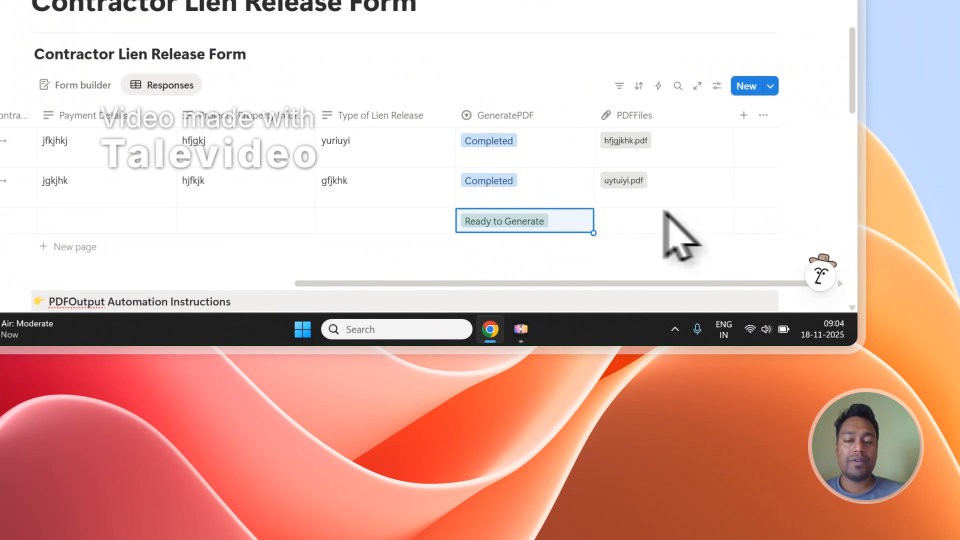
scroll(493, 50, "down", 1)
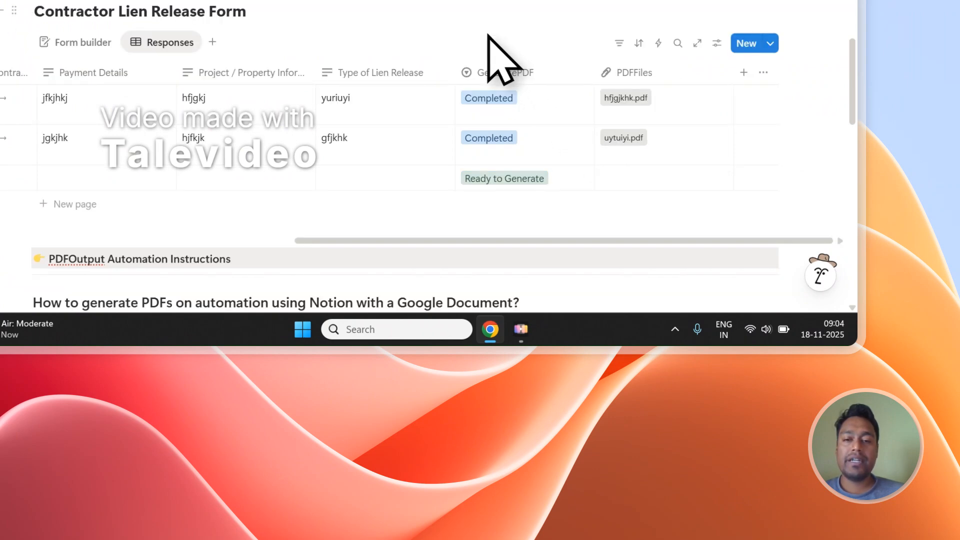
scroll(493, 50, "up", 3)
Step: Add a second empty row to the Notion responses and set its GeneratePDF status to Ready to Generate
left_click(421, 42)
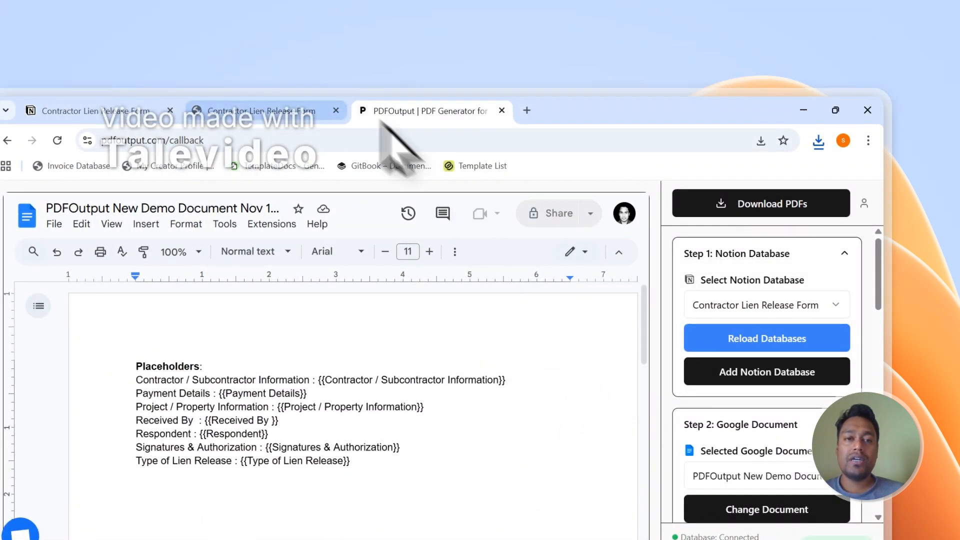
left_click(320, 111)
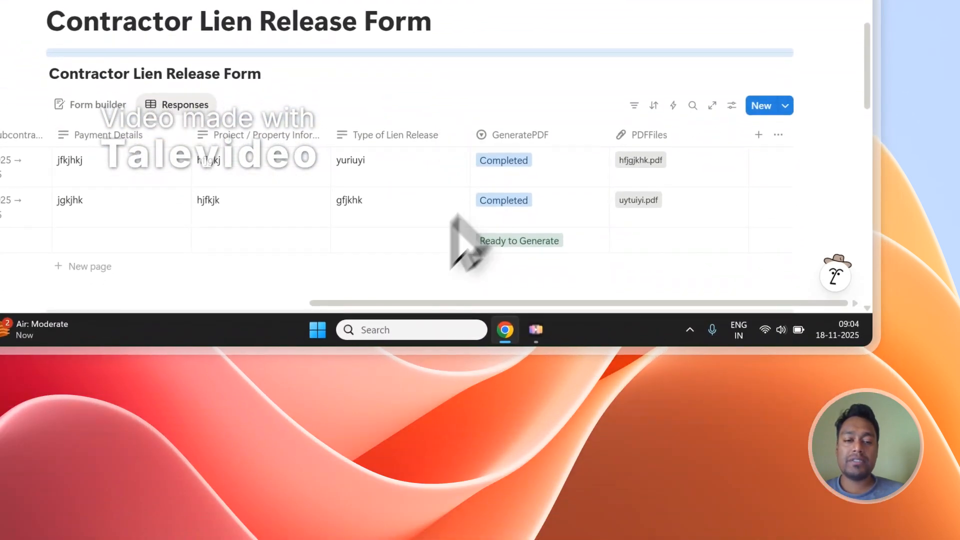
left_click(95, 266)
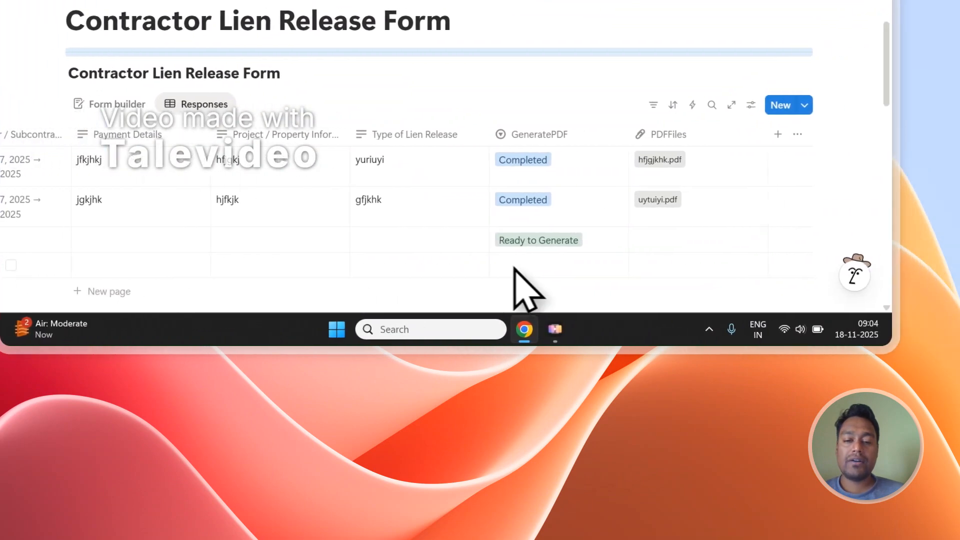
left_click(517, 267)
left_click(606, 179)
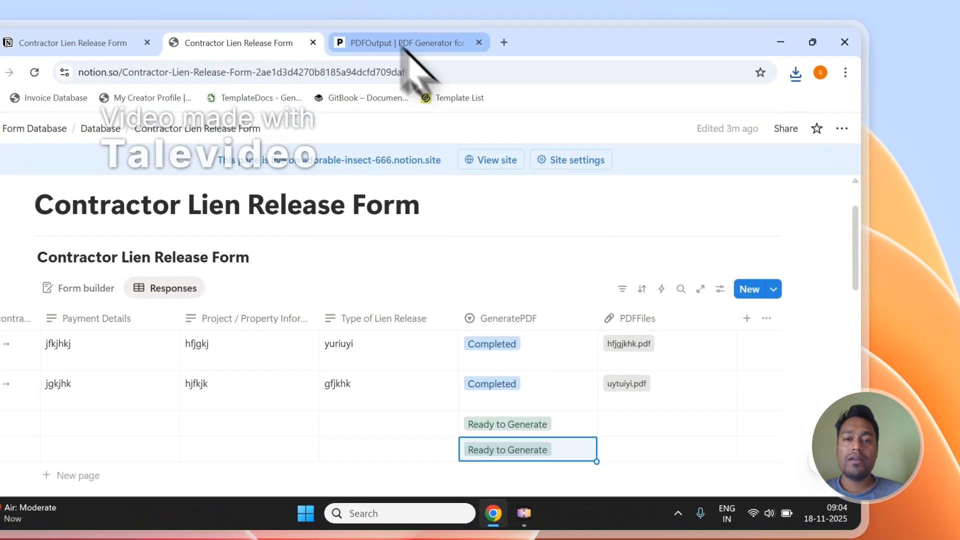
Step: Review PDFOutput's mapping section alongside the Notion responses, and open the support chat in PDFOutput
left_click(406, 42)
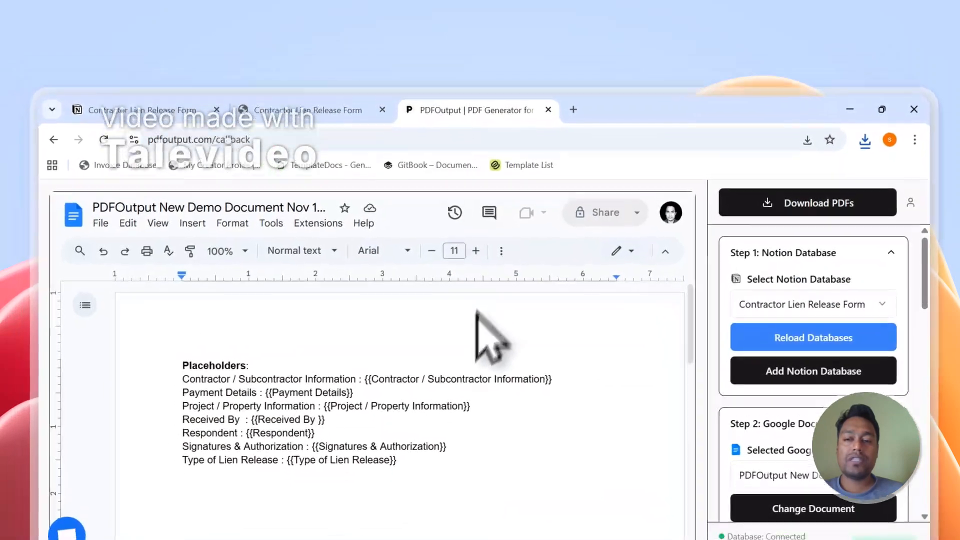
scroll(815, 375, "down", 5)
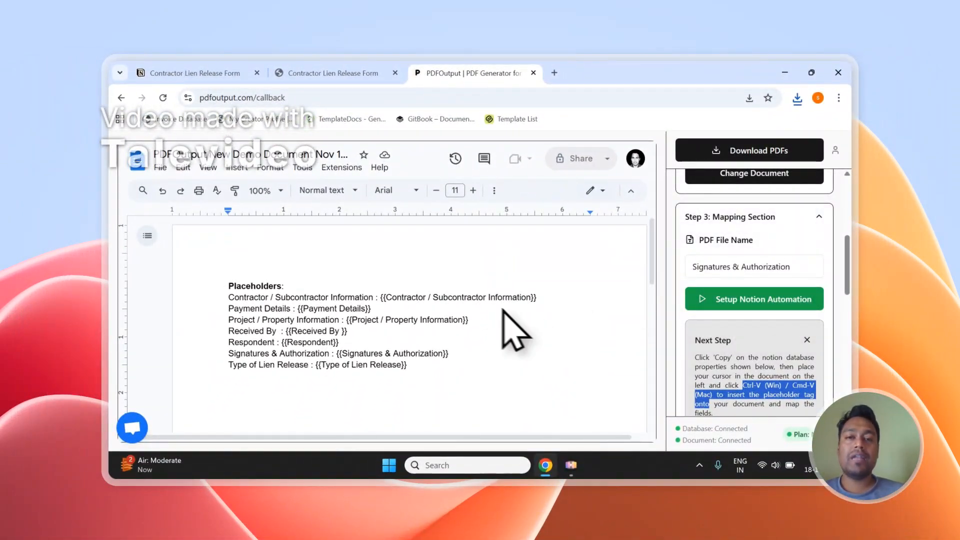
left_click(366, 73)
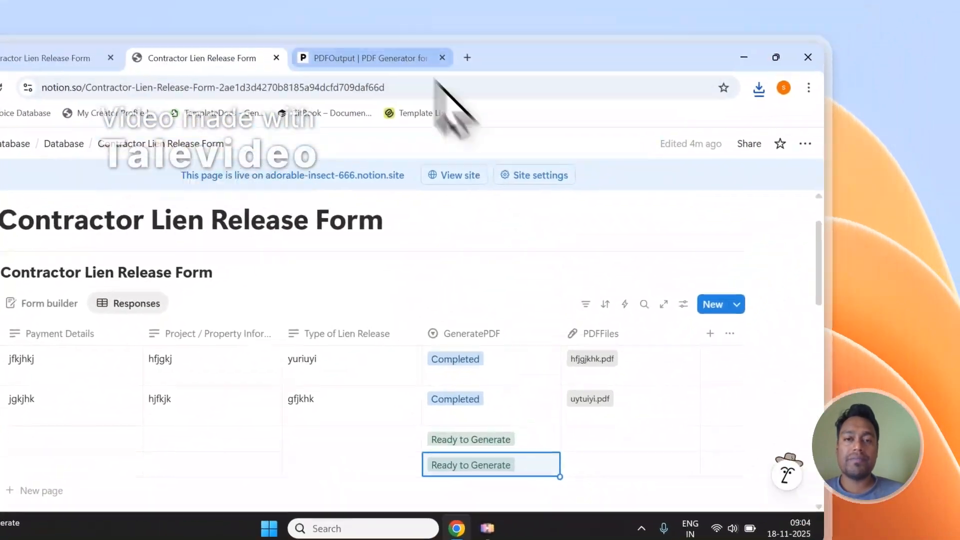
left_click(423, 59)
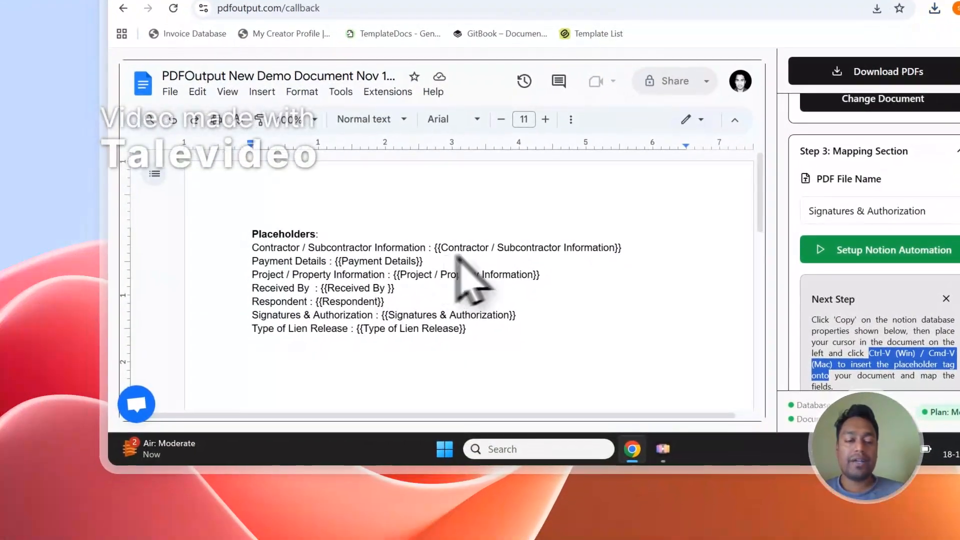
left_click(139, 406)
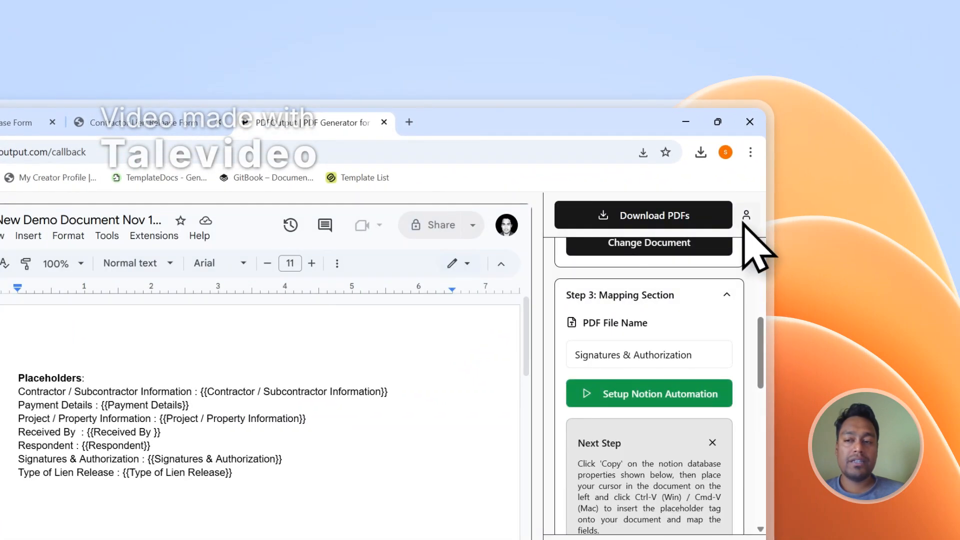
Step: Sign out of PDFOutput and open the website's Contact page at the Send Message form
left_click(746, 214)
left_click(669, 330)
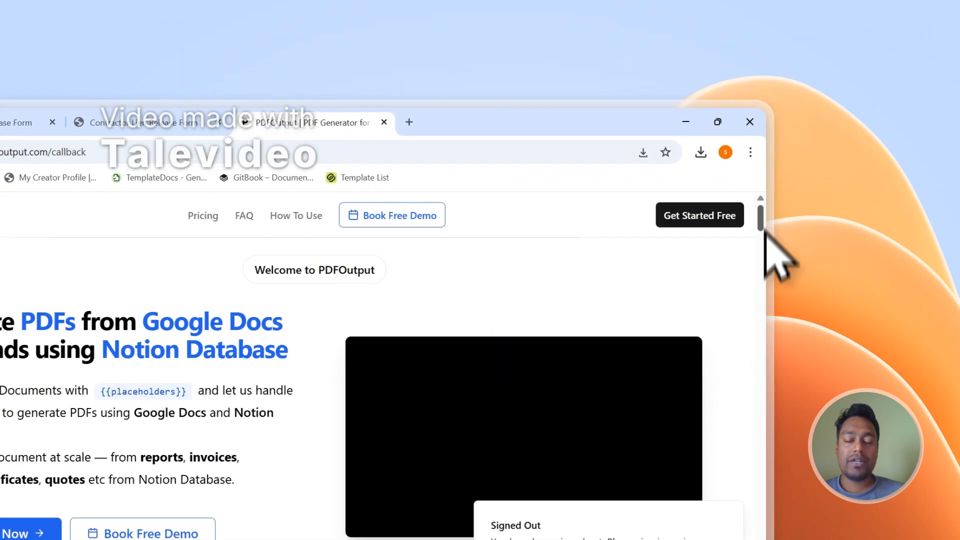
left_click_drag(761, 226, 763, 537)
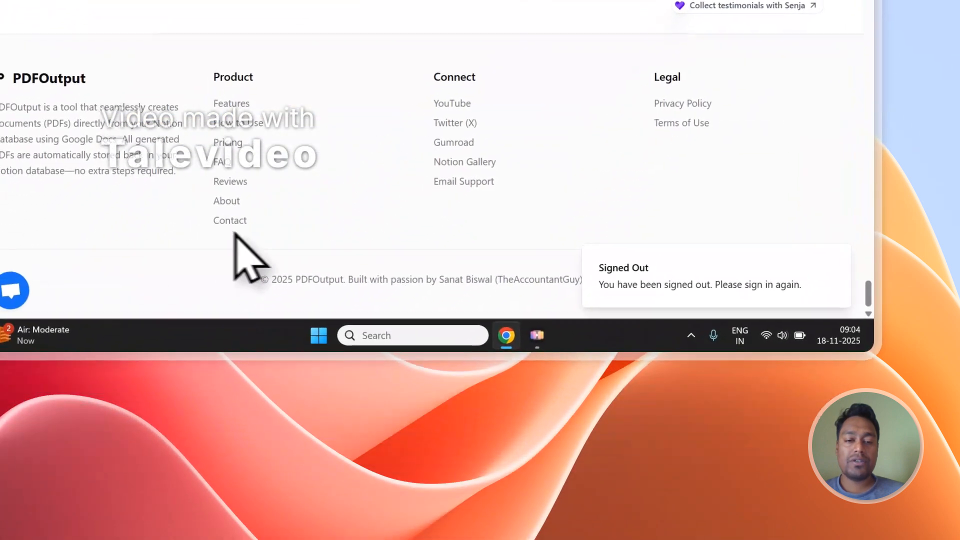
left_click(185, 278)
scroll(364, 105, "down", 1)
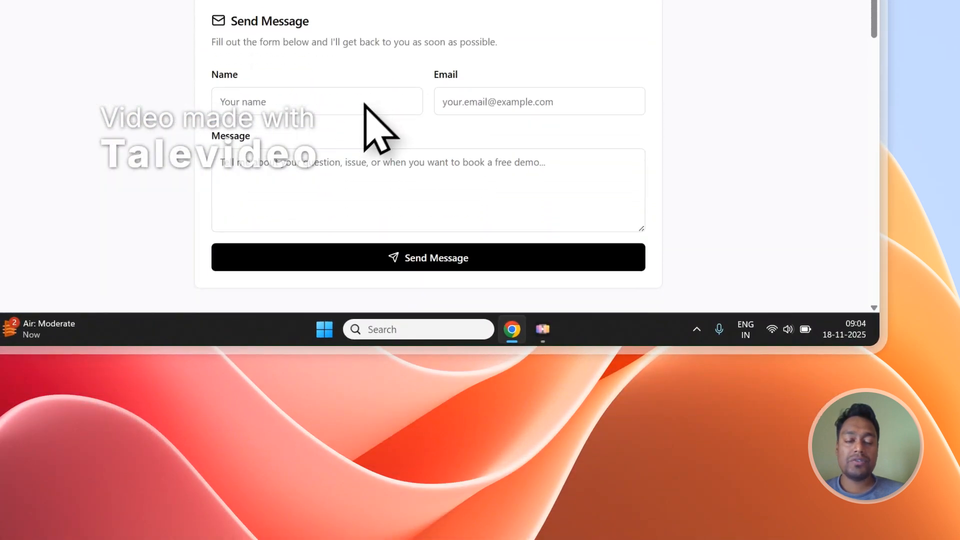